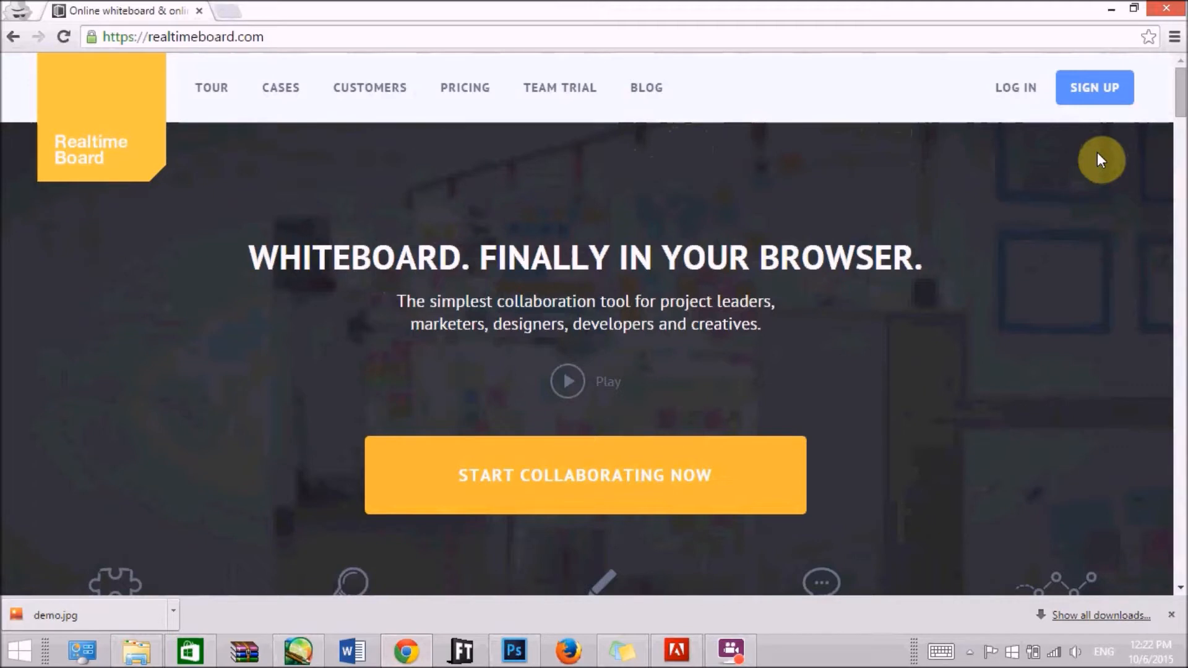
# - Log in to the RealtimeBoard account by entering the account password
pyautogui.click(1015, 87)
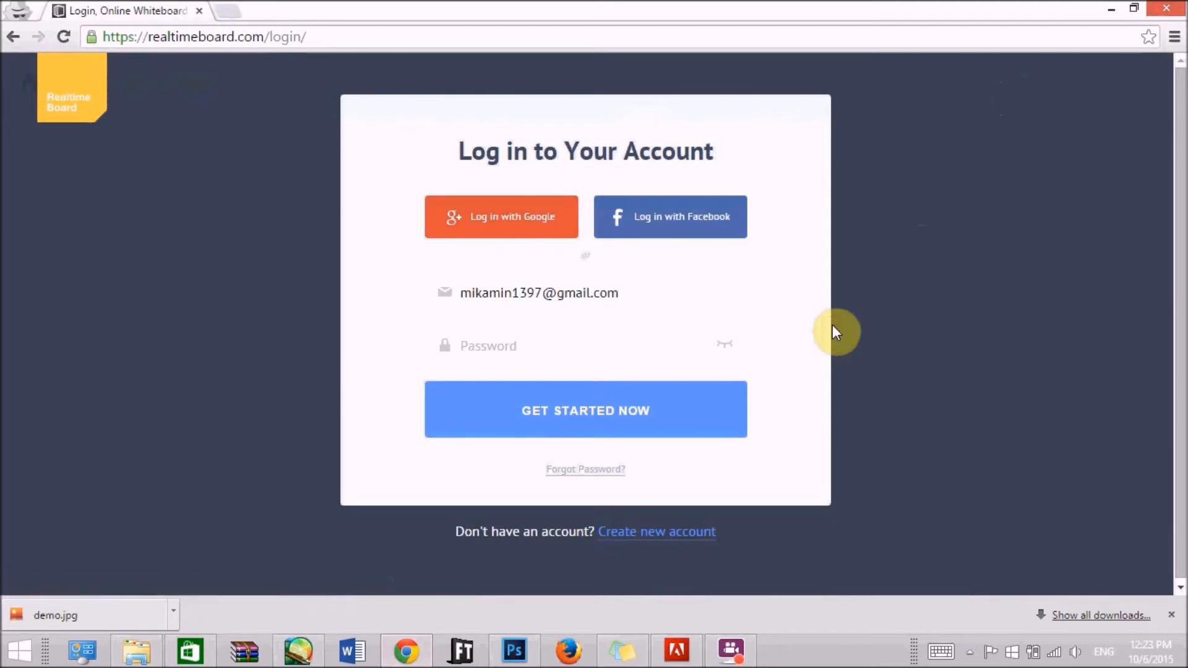
pyautogui.click(604, 337)
pyautogui.write('****')
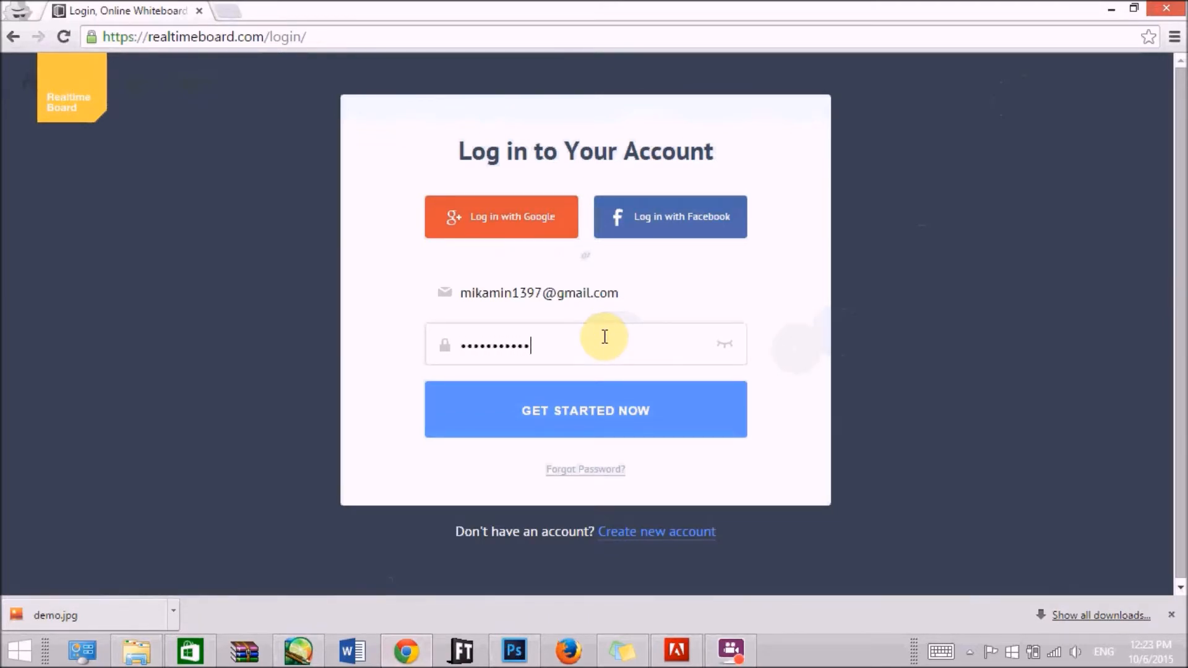
pyautogui.press('Return')
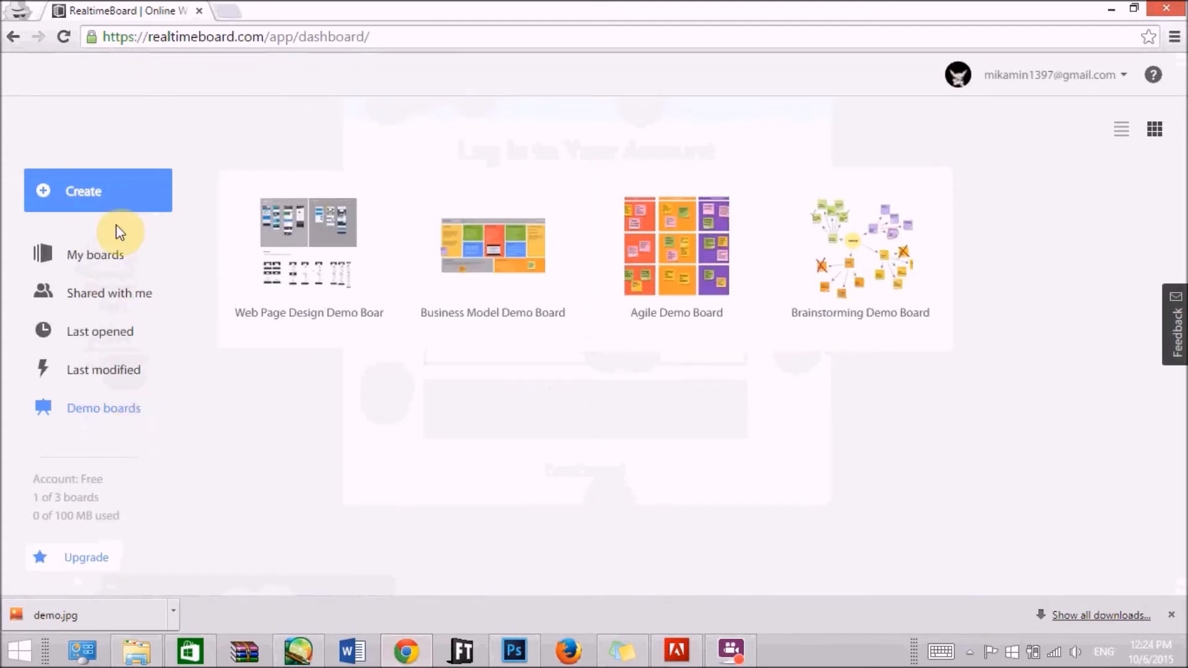
# - Create a new board from the Random Words template in the brainstorming and note-taking category
pyautogui.click(128, 204)
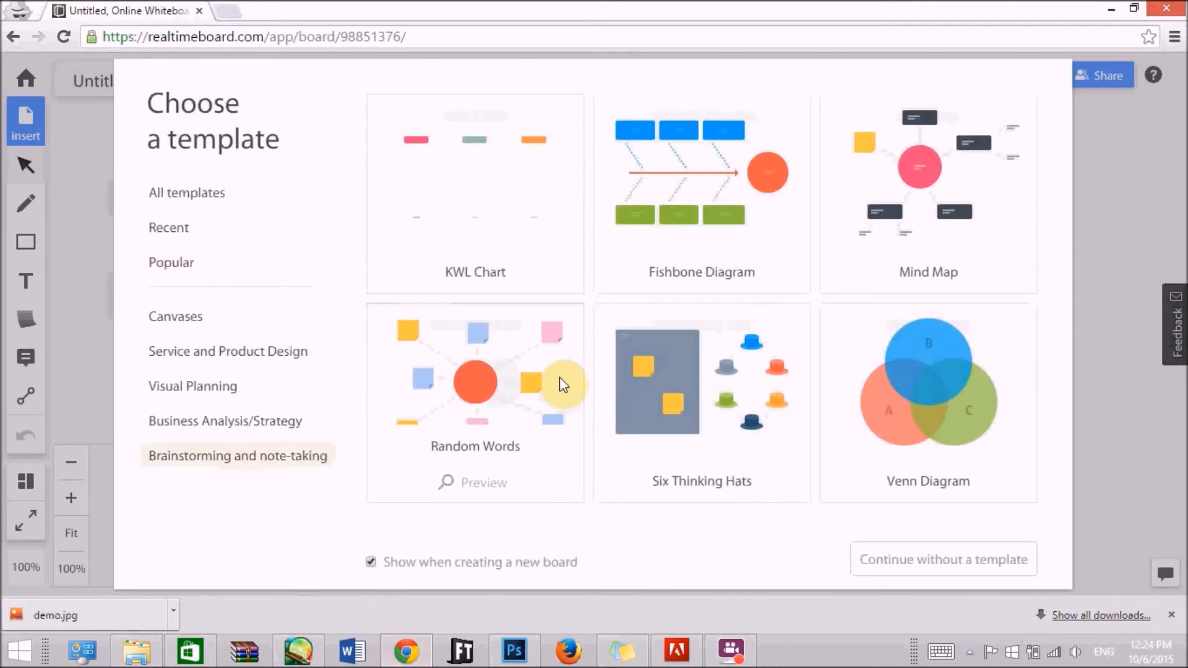
pyautogui.click(559, 378)
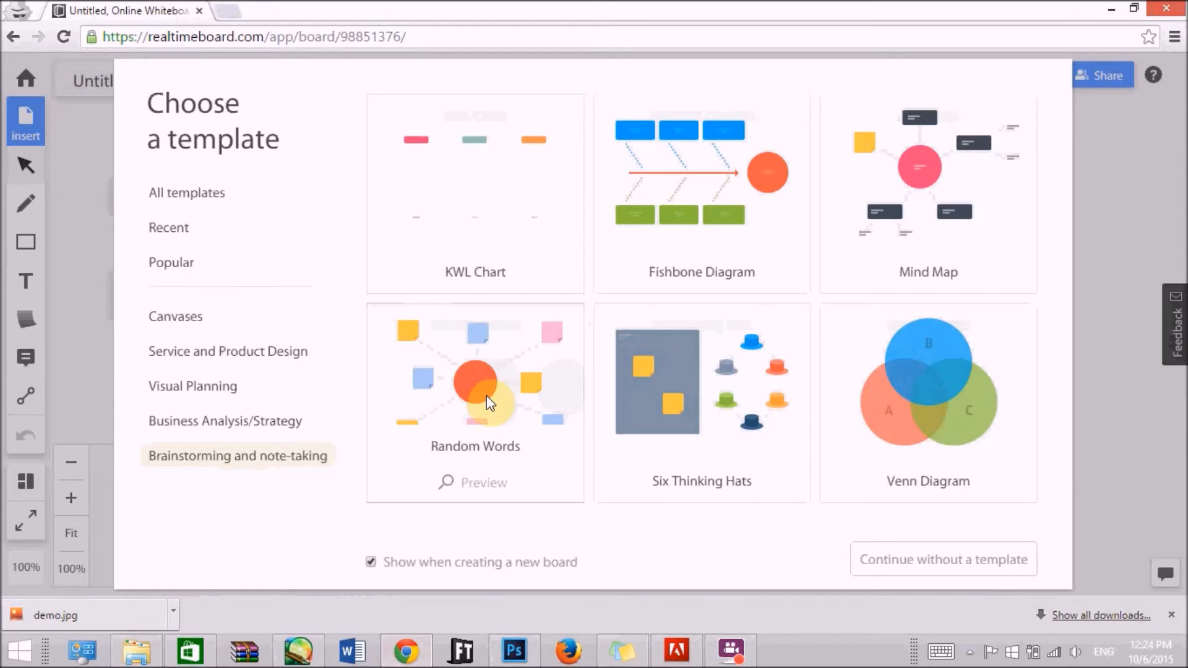
pyautogui.doubleClick(532, 368)
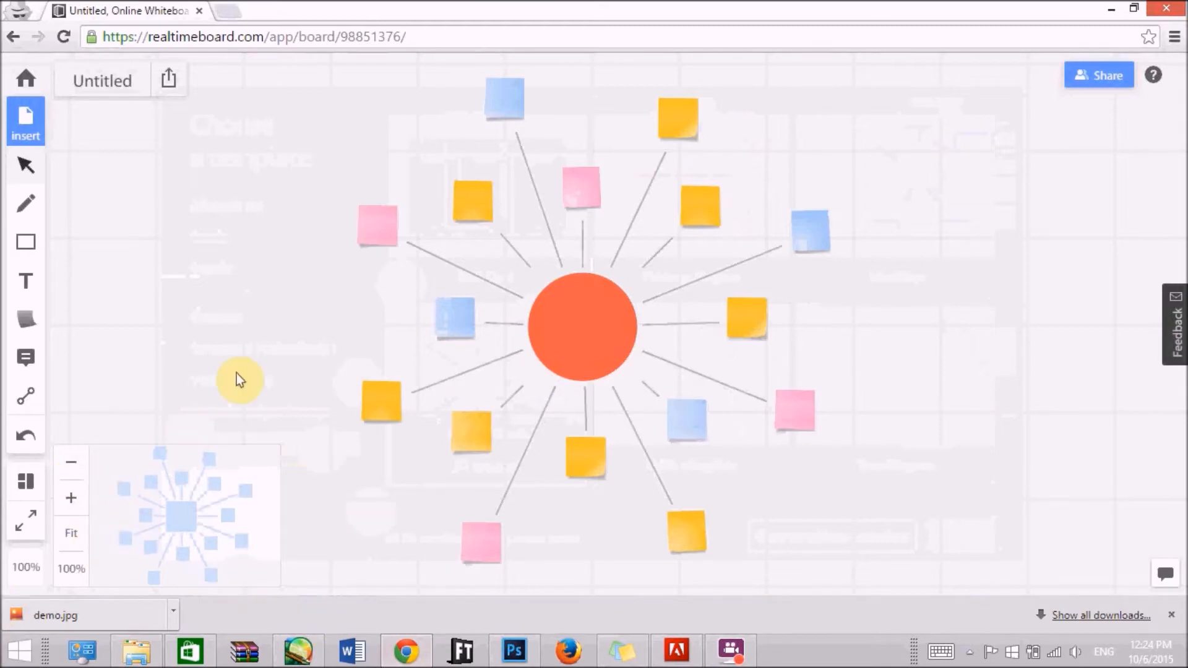
# - Explore the diagram and the surrounding canvas at different zoom levels, including a view fitted to the whole diagram
pyautogui.click(72, 463)
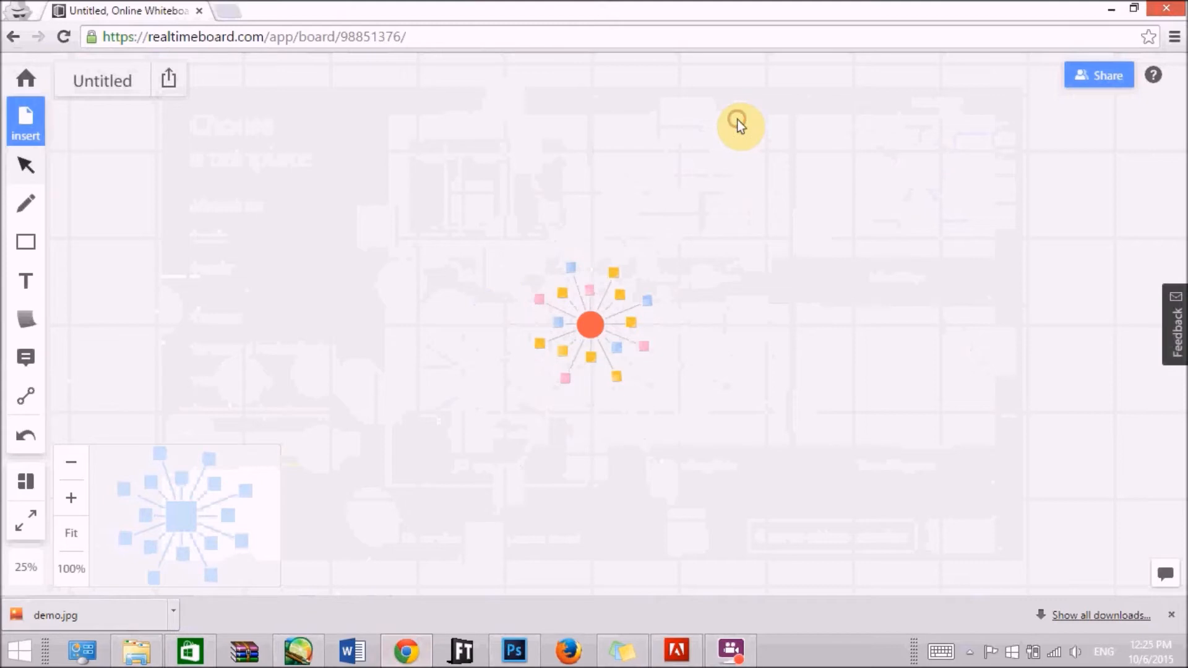
pyautogui.moveTo(737, 120); pyautogui.dragTo(2, 256)
pyautogui.click(409, 345)
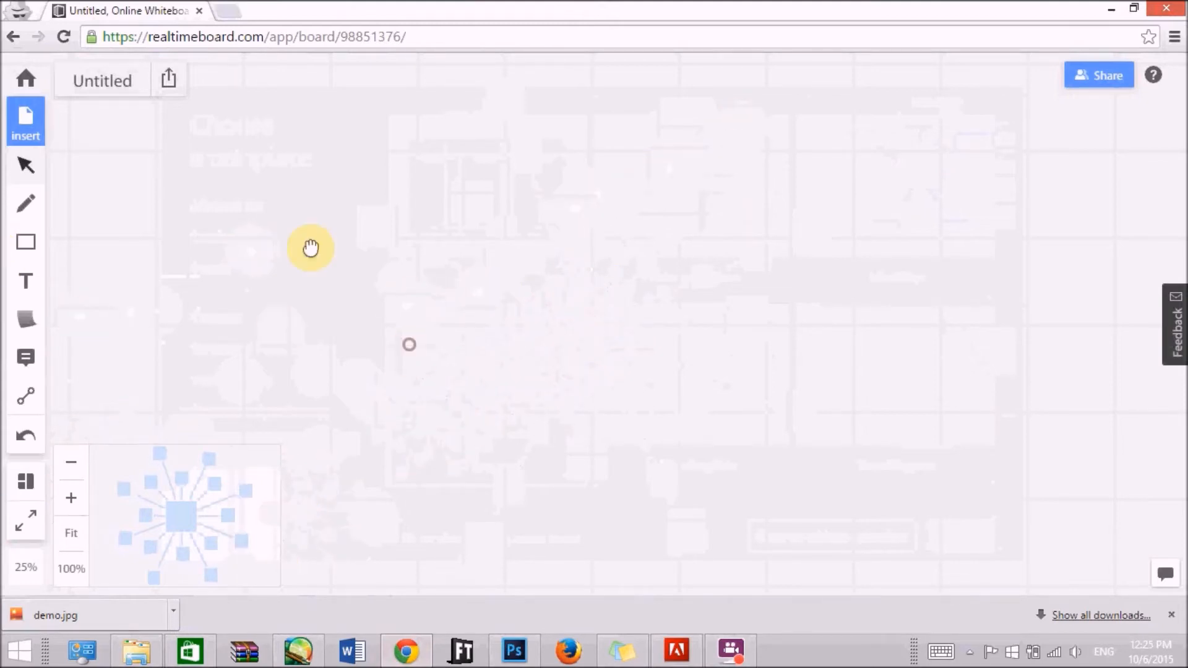
pyautogui.moveTo(444, 248); pyautogui.dragTo(1121, 281)
pyautogui.moveTo(851, 292); pyautogui.dragTo(911, 252)
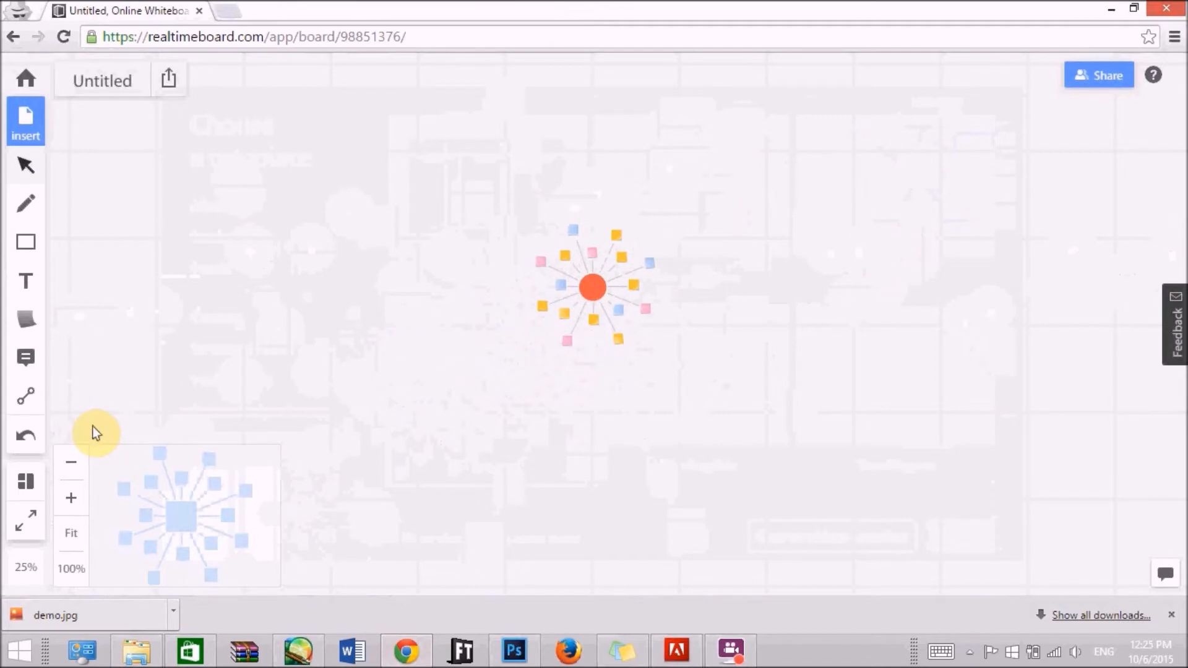
pyautogui.click(75, 544)
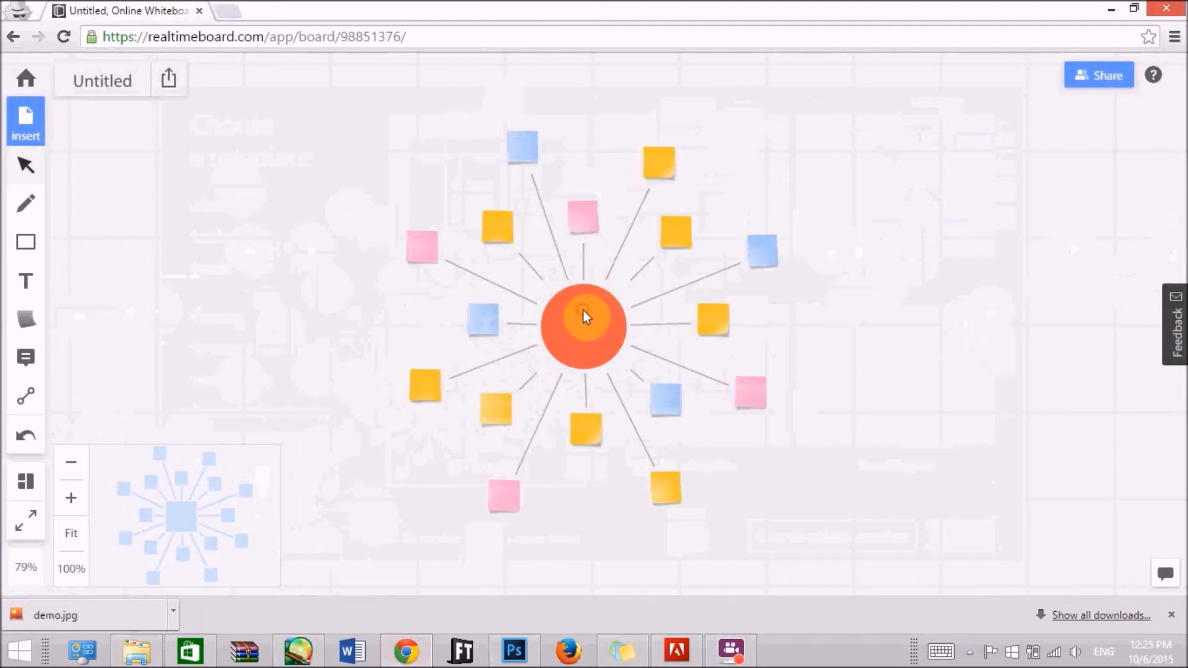
pyautogui.hotkey('ctrl', 'a')
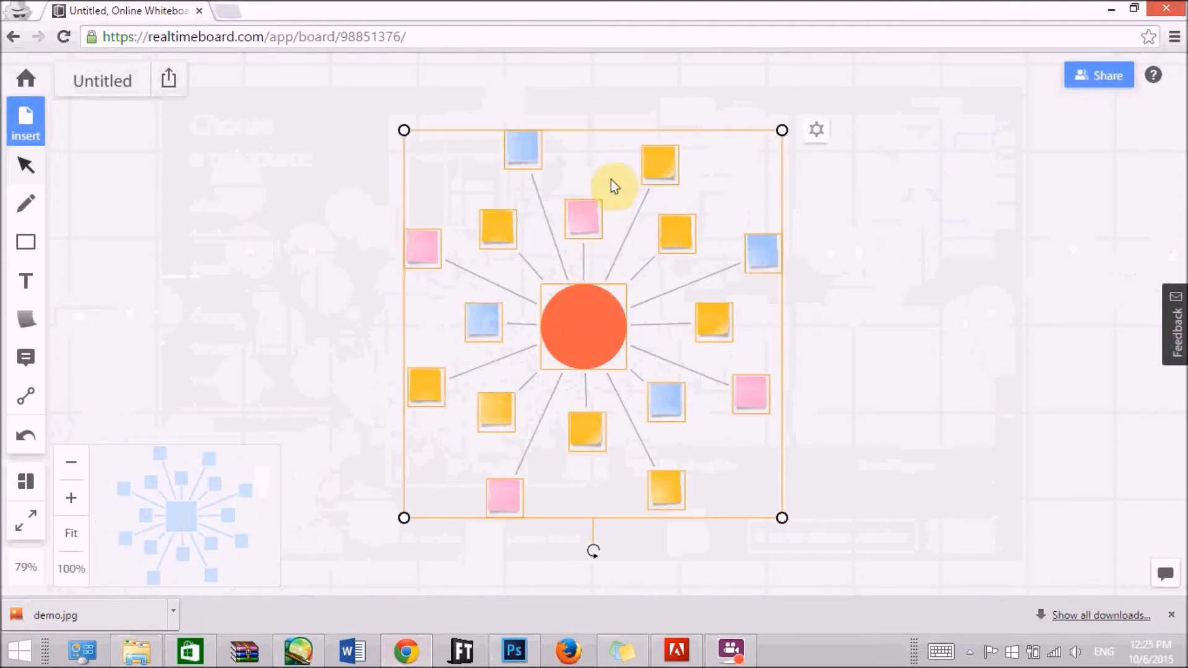
pyautogui.moveTo(588, 203); pyautogui.dragTo(588, 207)
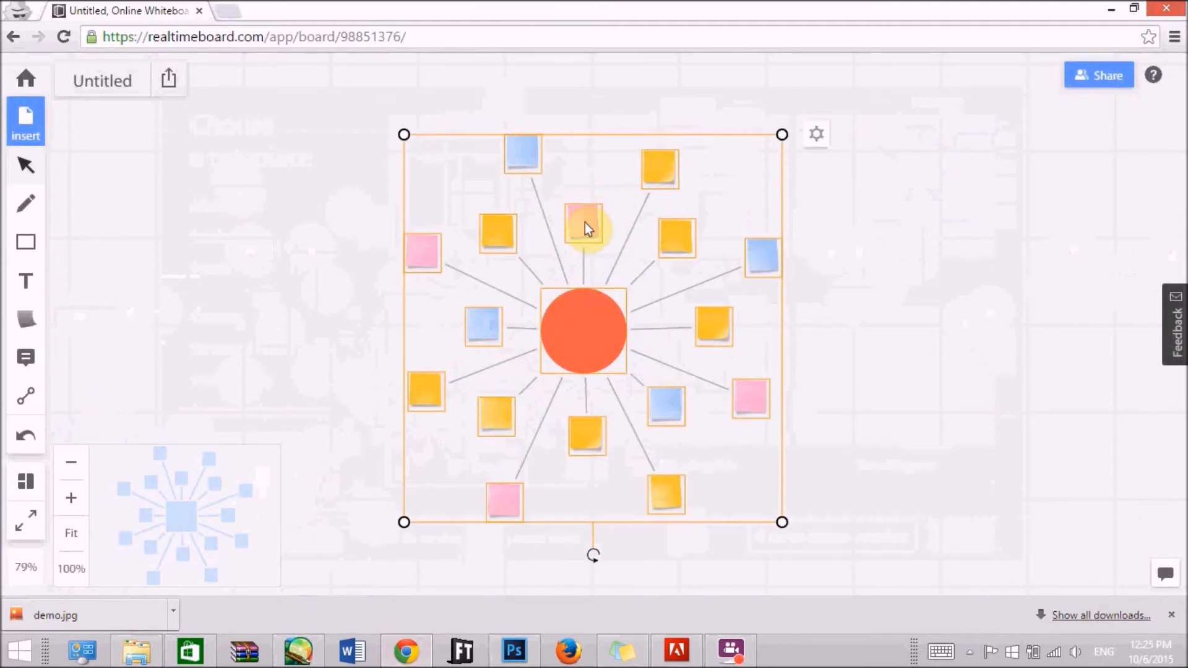
pyautogui.scroll(-3, 584, 221)
pyautogui.scroll(4, 584, 210)
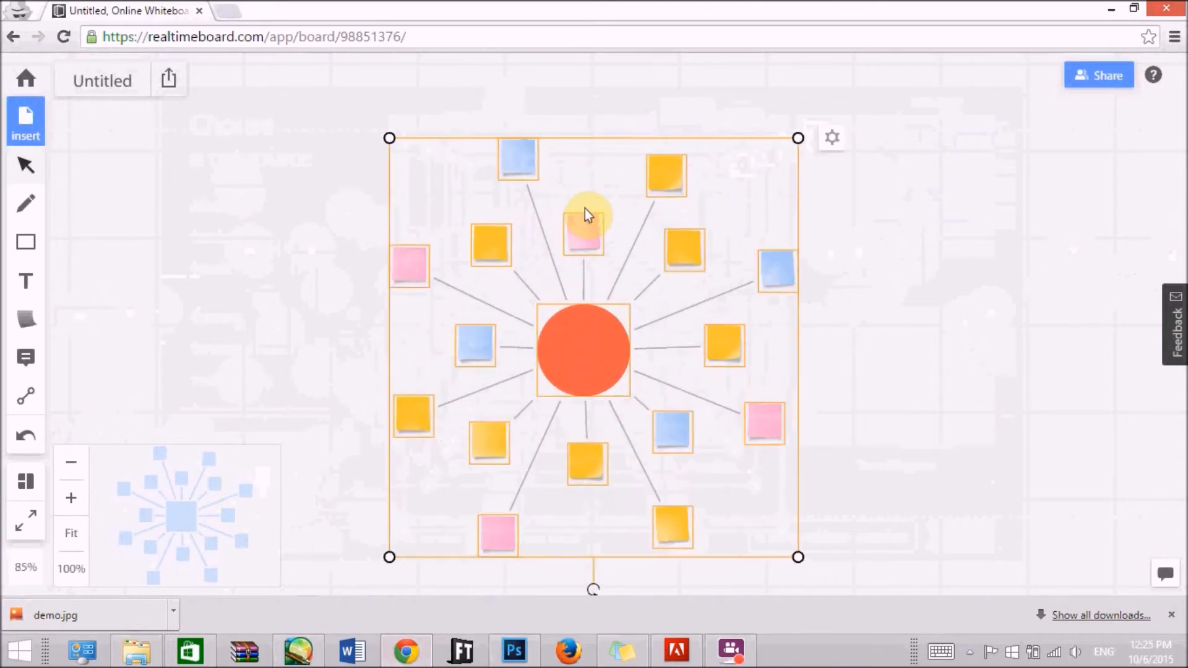
# - Change the colour of the pink sticker directly above the central circle to golden yellow
pyautogui.scroll(5, 585, 213)
pyautogui.click(581, 255)
pyautogui.moveTo(622, 220); pyautogui.dragTo(658, 218)
pyautogui.click(664, 211)
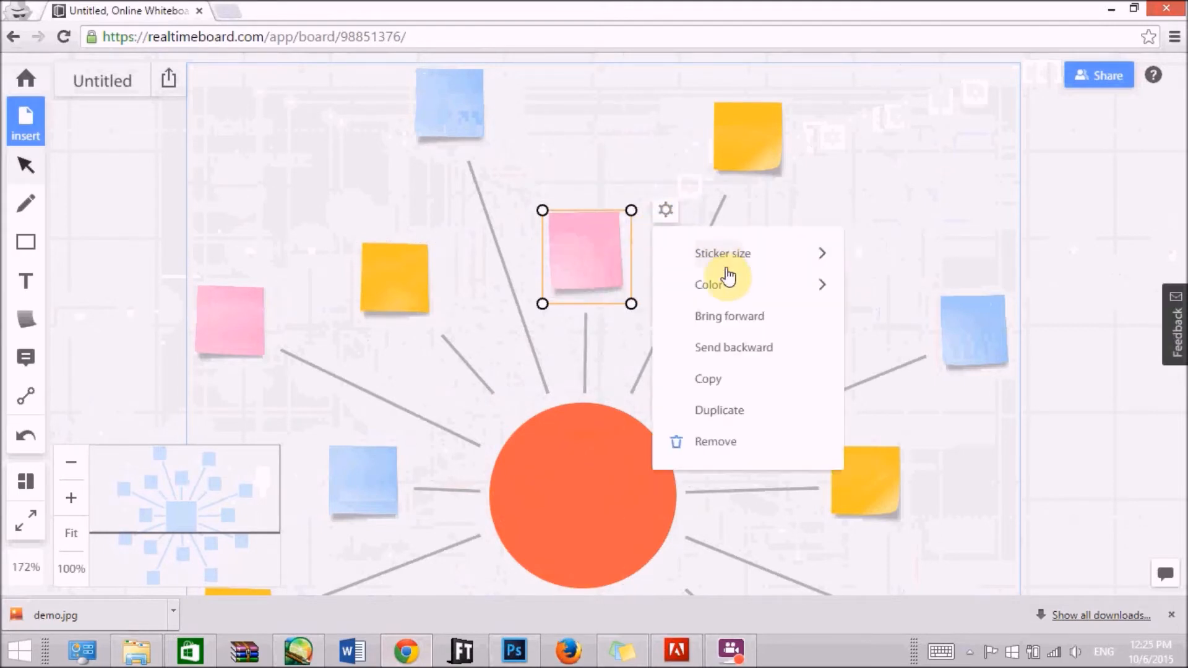
pyautogui.click(747, 295)
pyautogui.click(910, 323)
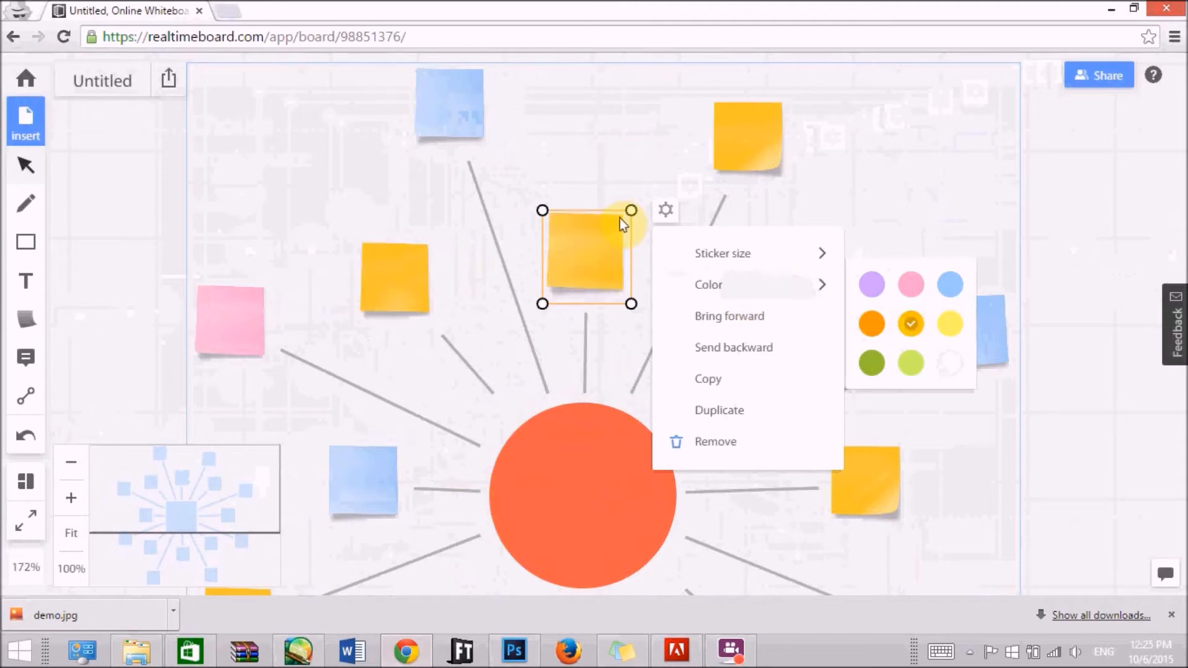
# - Write "text is enabled automatically" on the sticker directly above the central circle
pyautogui.click(577, 132)
pyautogui.hotkey('ctrl', 'a')
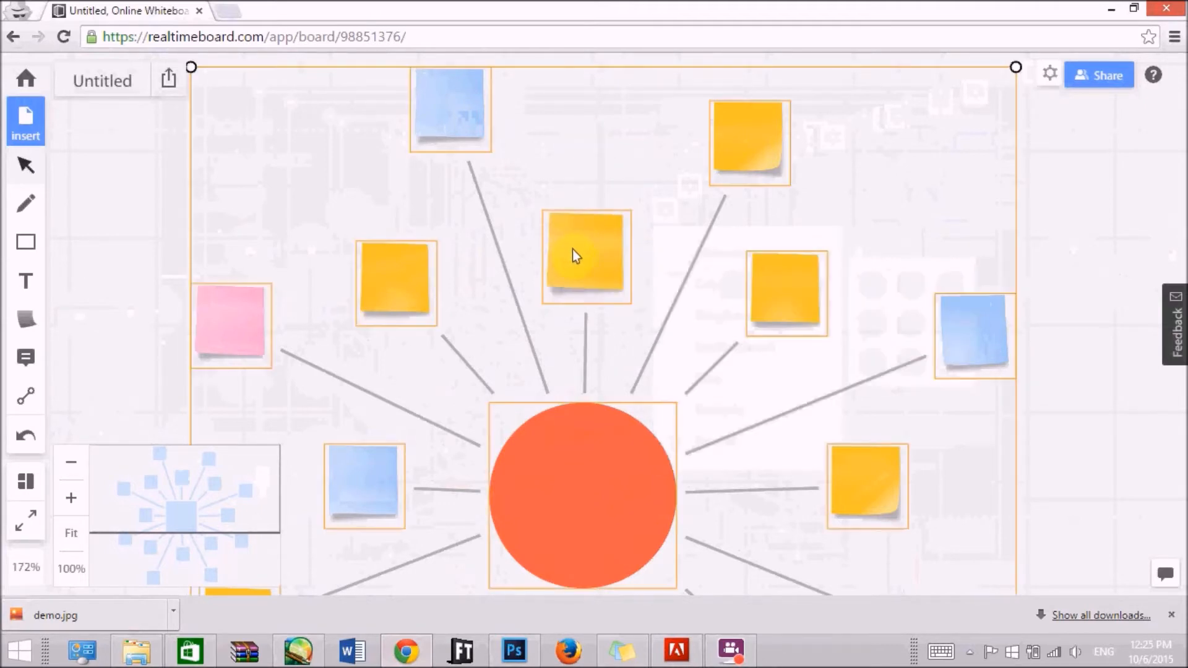
pyautogui.click(573, 250)
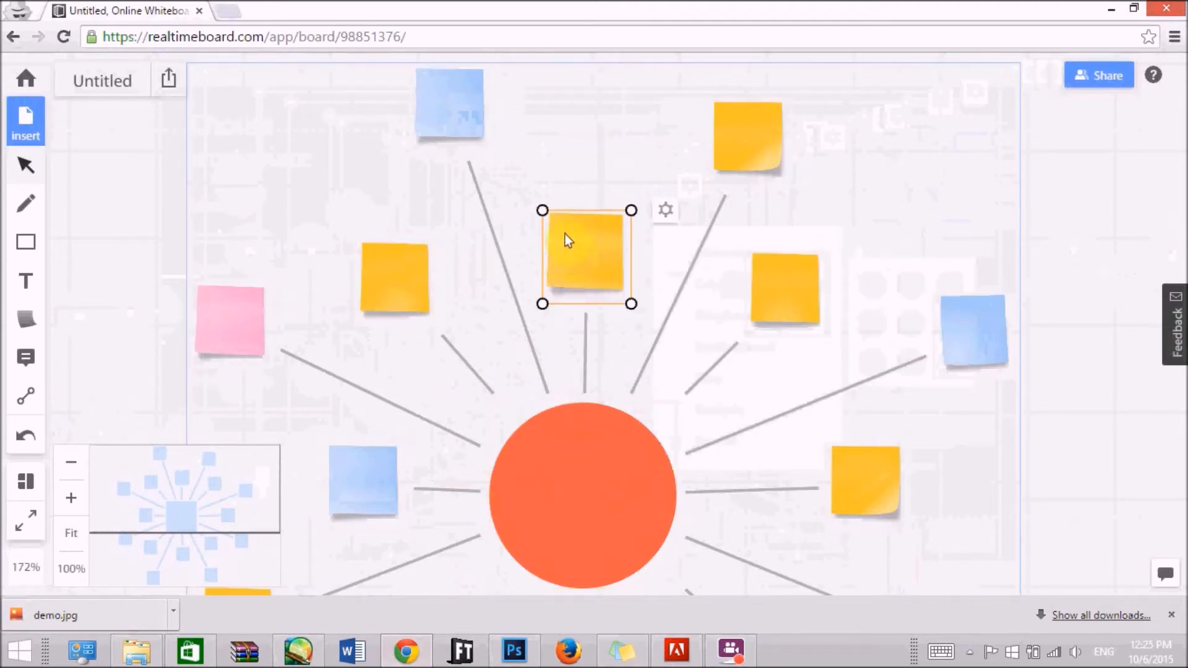
pyautogui.doubleClick(563, 233)
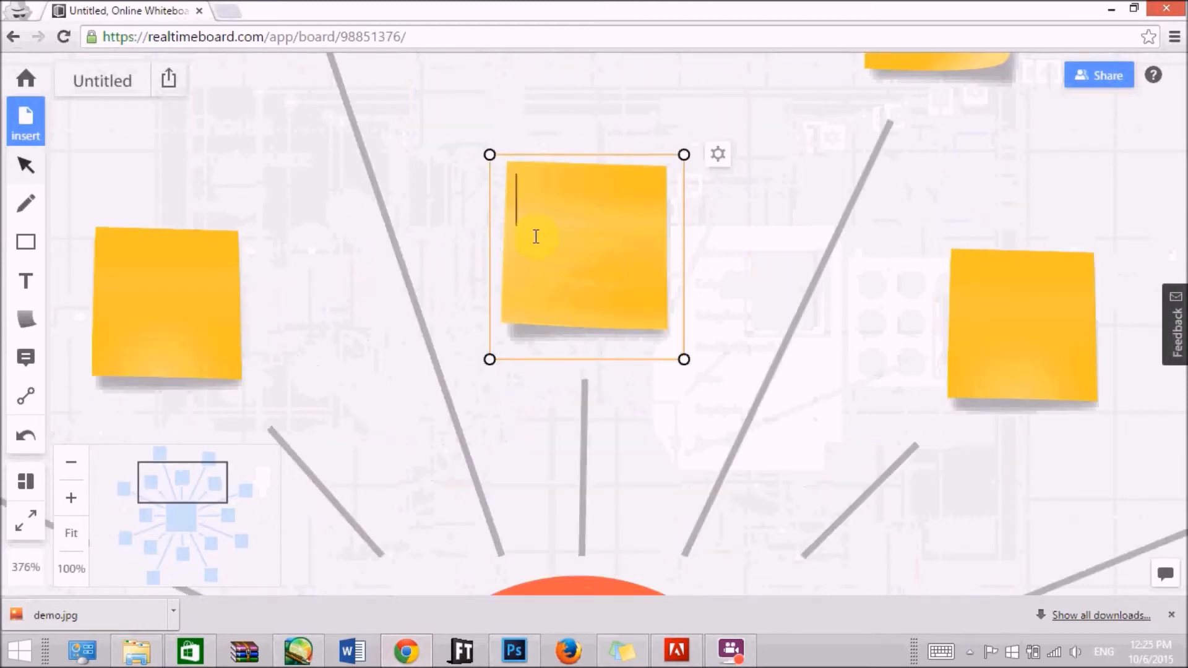
pyautogui.write('text ')
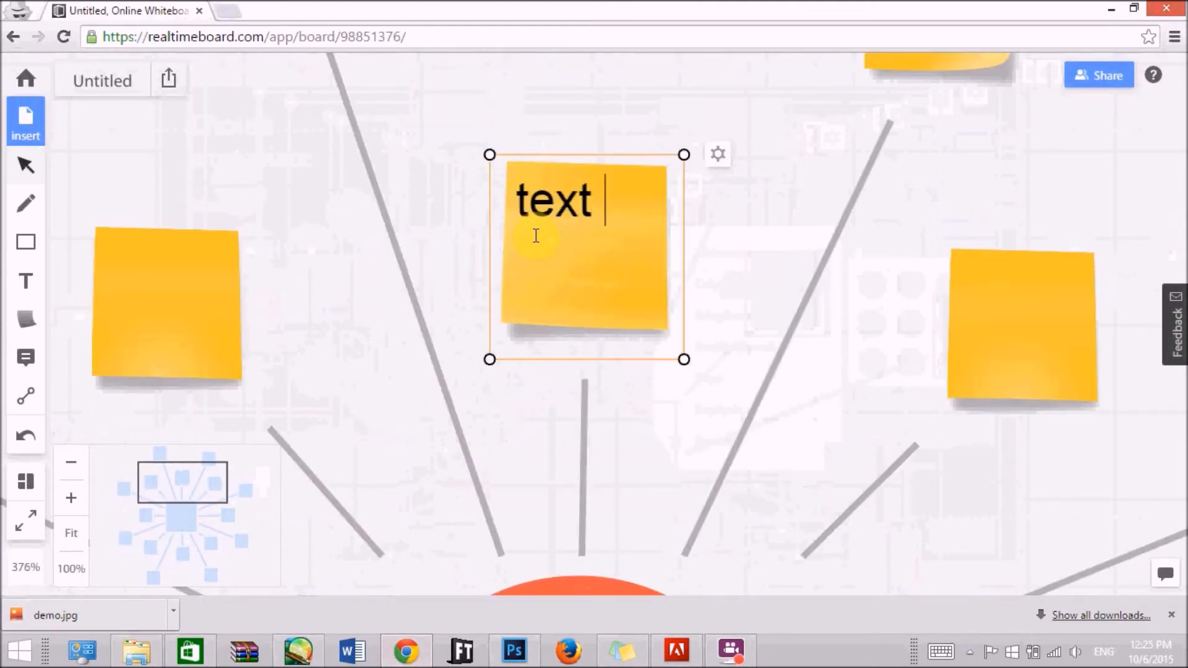
pyautogui.write('is enabled a')
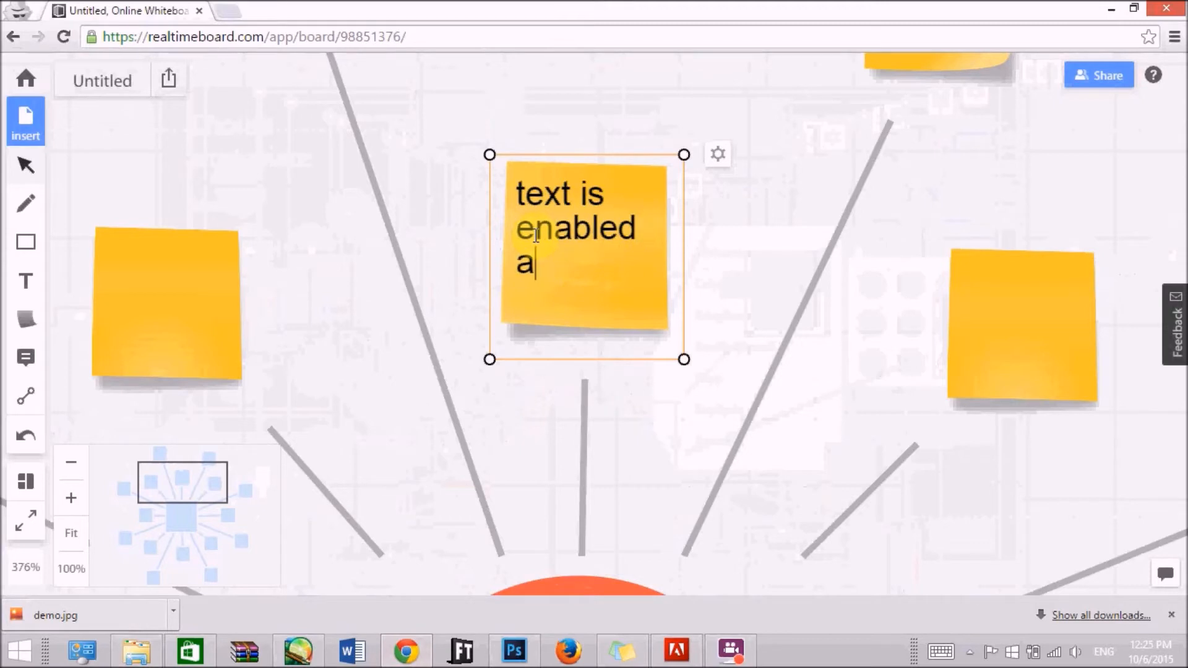
pyautogui.write('utomatically')
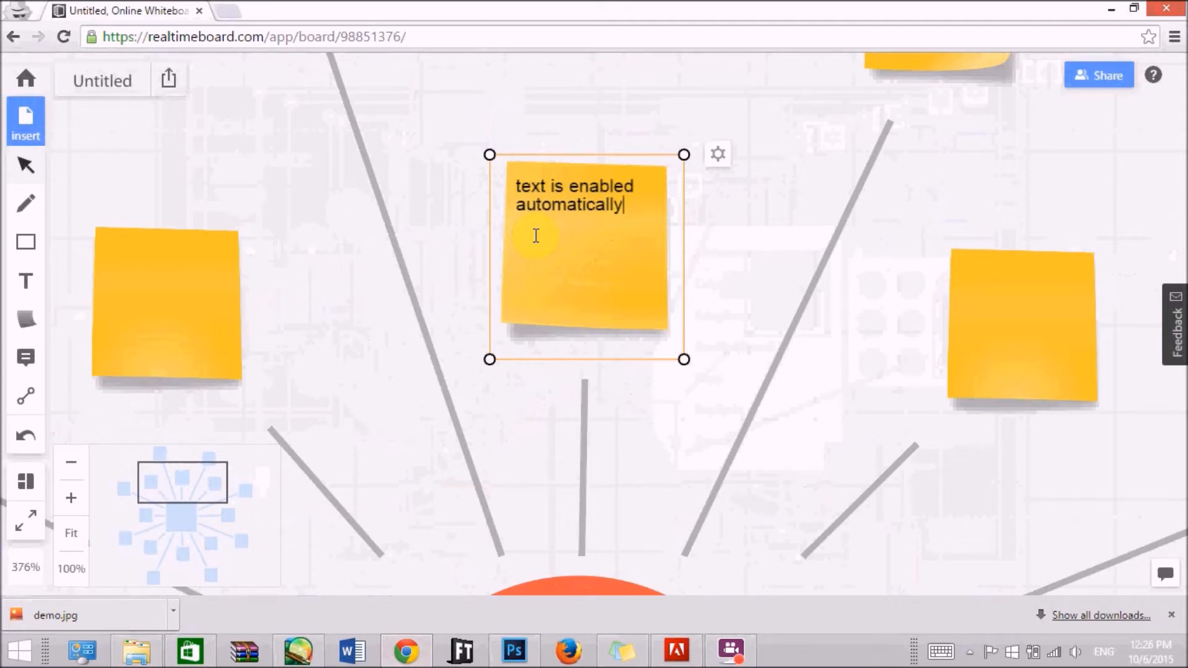
# - Delete all the text on the sticker above the circle and leave its text editing
pyautogui.hotkey('ctrl', 'a')
pyautogui.press('BackSpace')
pyautogui.click(490, 132)
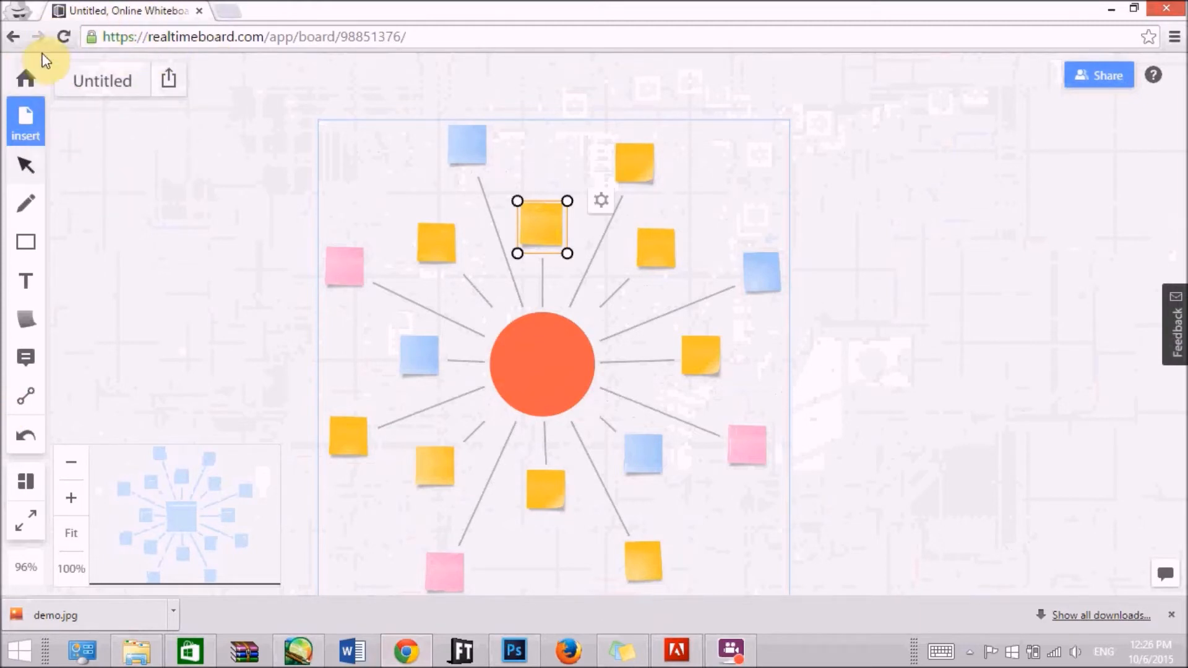
# - Rename the board as "demo board" and open its sharing options
pyautogui.click(106, 80)
pyautogui.doubleClick(167, 144)
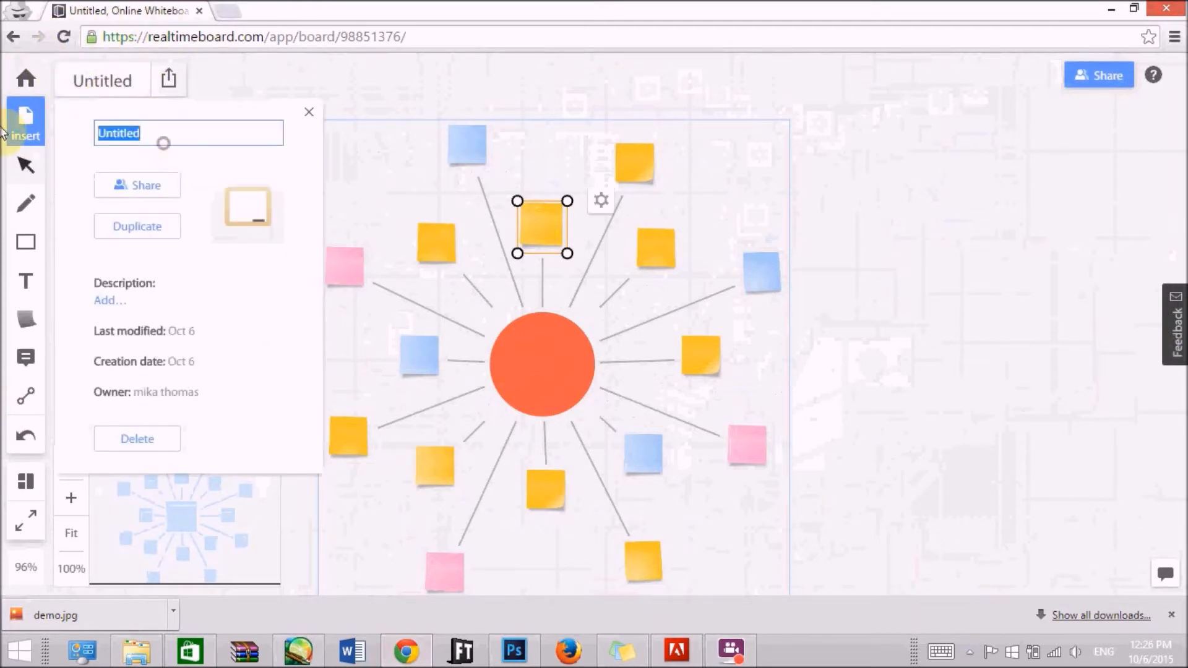
pyautogui.write('demo board')
pyautogui.press('Return')
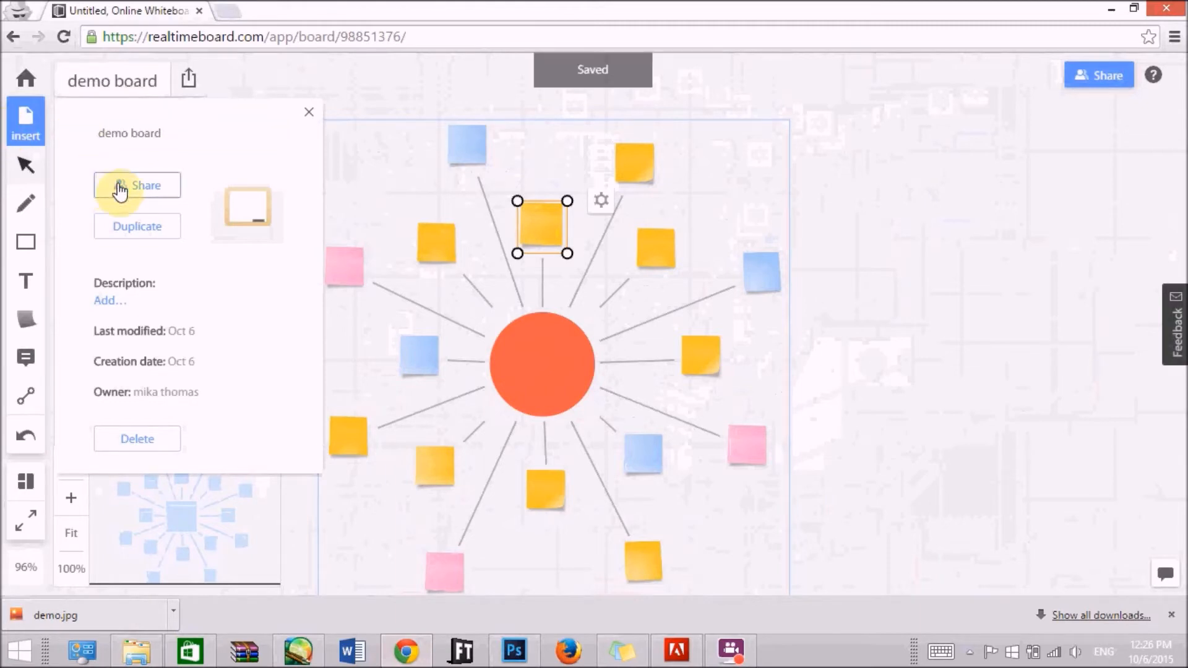
pyautogui.click(120, 187)
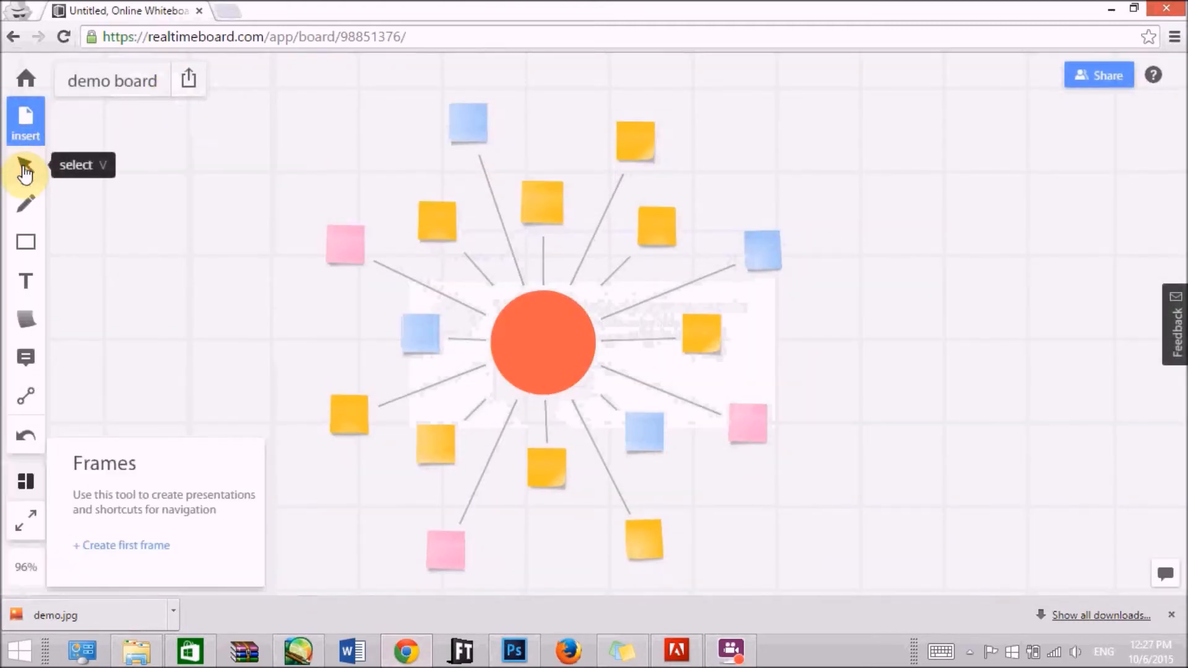
# - With the pen at minimum size in pinkish red, scribble circles around the upper-left pink sticker and a star beside the yellow sticker below it
pyautogui.click(26, 203)
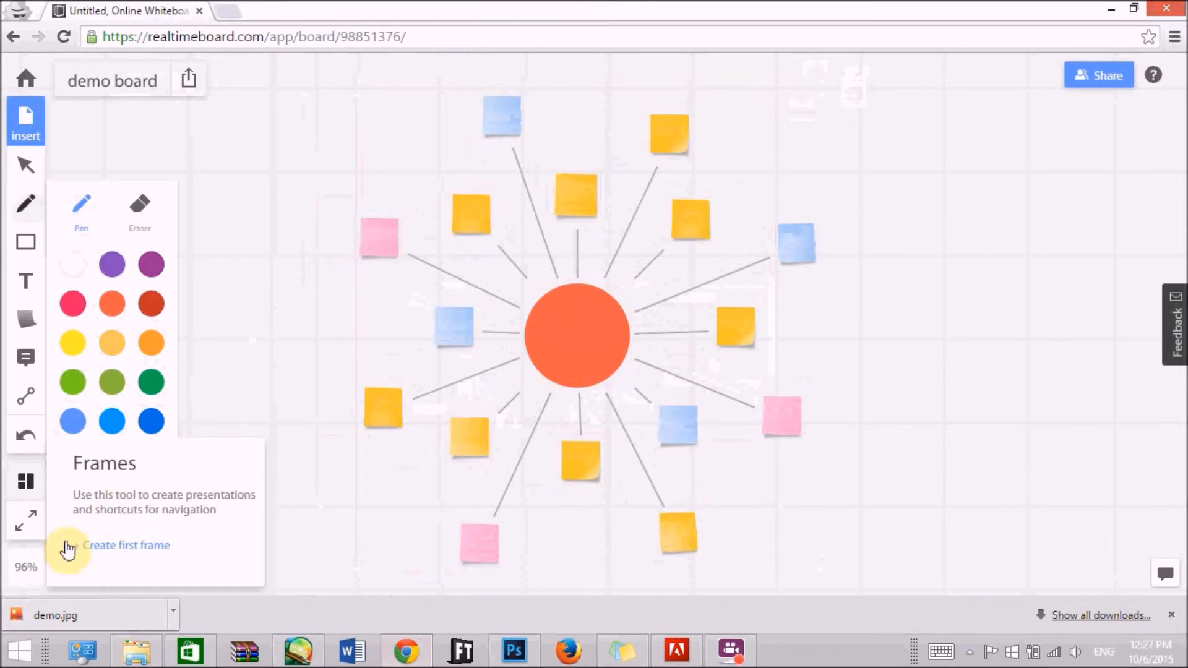
pyautogui.click(26, 203)
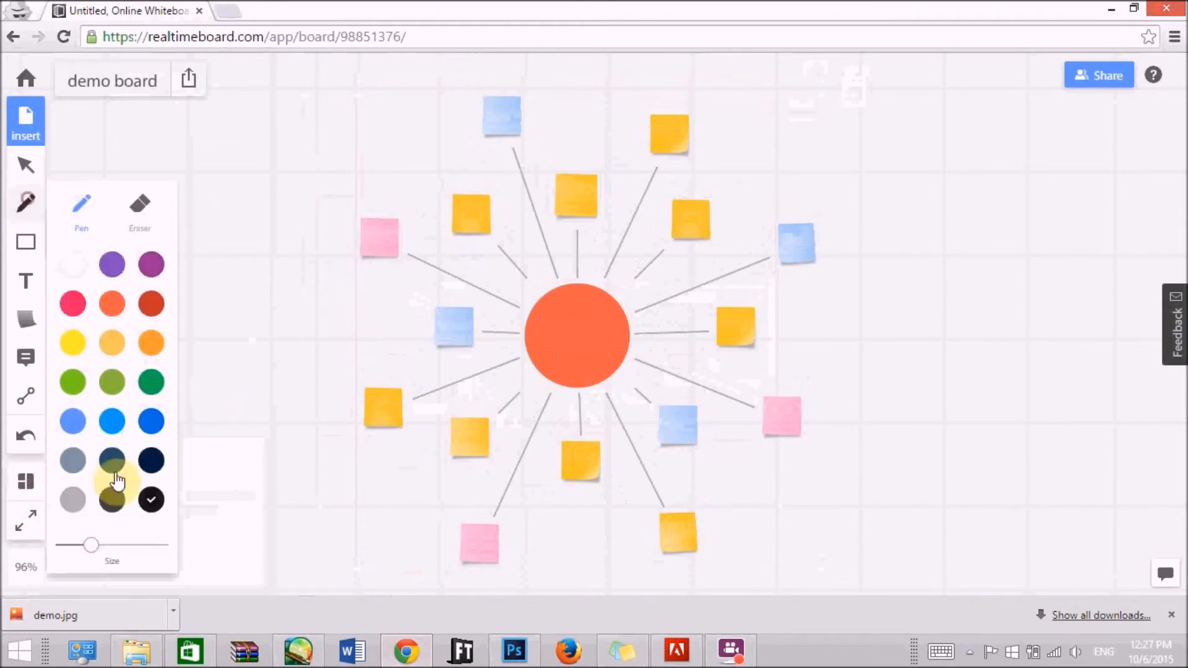
pyautogui.click(61, 545)
pyautogui.click(73, 303)
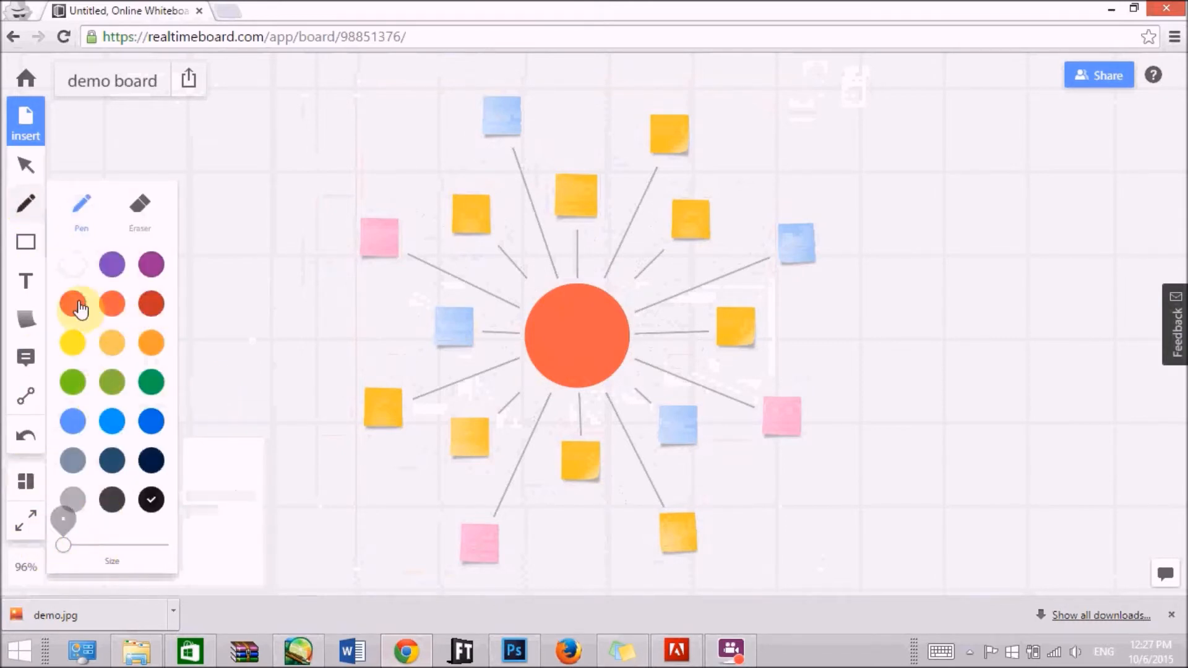
pyautogui.moveTo(351, 187)
pyautogui.mouseDown()
pyautogui.moveTo(384, 273)
pyautogui.moveTo(323, 266)
pyautogui.moveTo(407, 189)
pyautogui.moveTo(419, 266)
pyautogui.mouseUp()
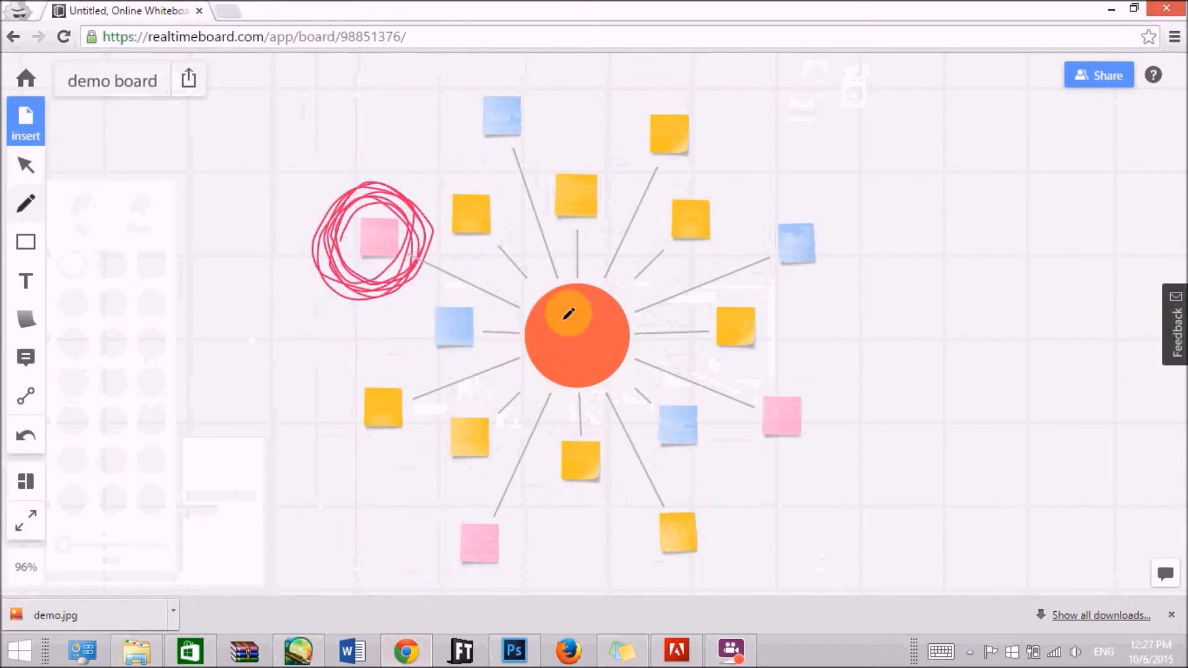
pyautogui.moveTo(334, 411)
pyautogui.mouseDown()
pyautogui.moveTo(321, 353)
pyautogui.moveTo(340, 392)
pyautogui.moveTo(334, 412)
pyautogui.mouseUp()
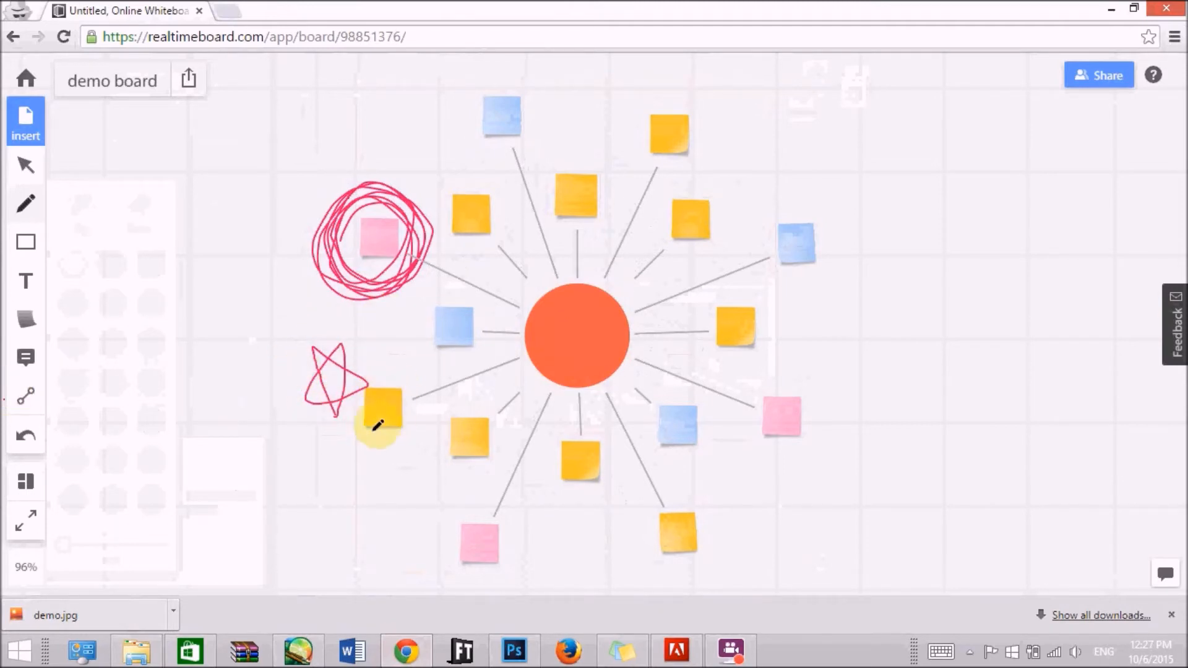
# - Undo the freehand circles and the star
pyautogui.hotkey('ctrl', 'z')
pyautogui.hotkey('ctrl', 'z')
pyautogui.hotkey('ctrl', 'z')
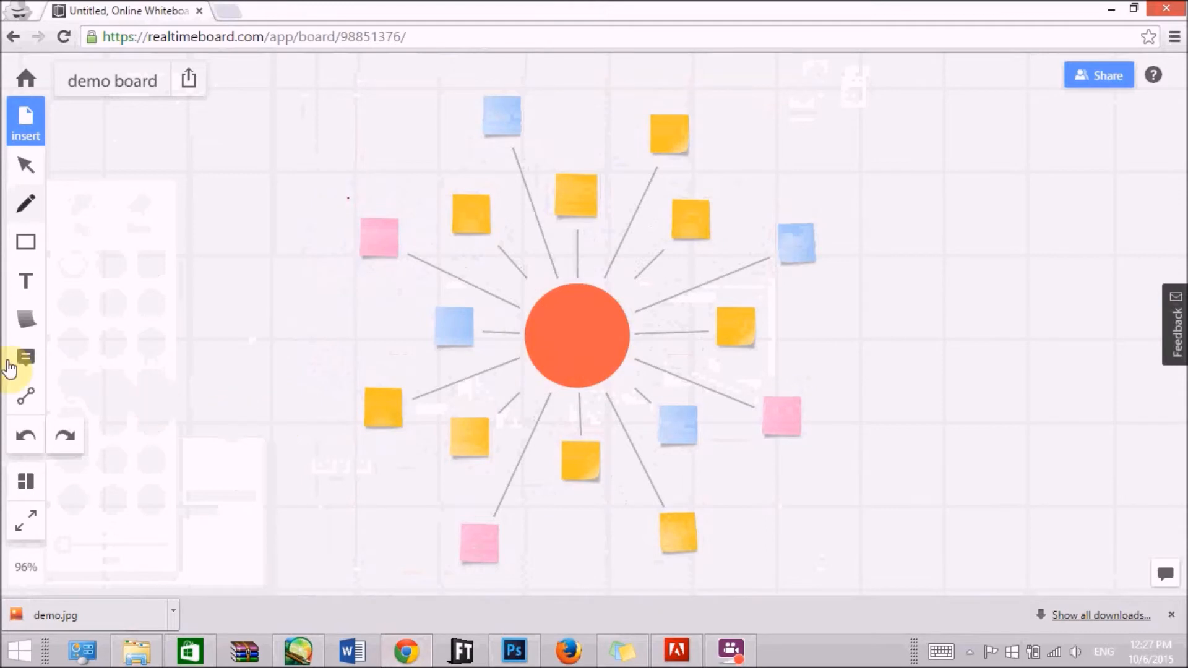
# - Draw a rounded speech bubble in the empty area left of the diagram with the text "text box automatically included"
pyautogui.click(25, 244)
pyautogui.click(147, 283)
pyautogui.moveTo(141, 196); pyautogui.dragTo(292, 349)
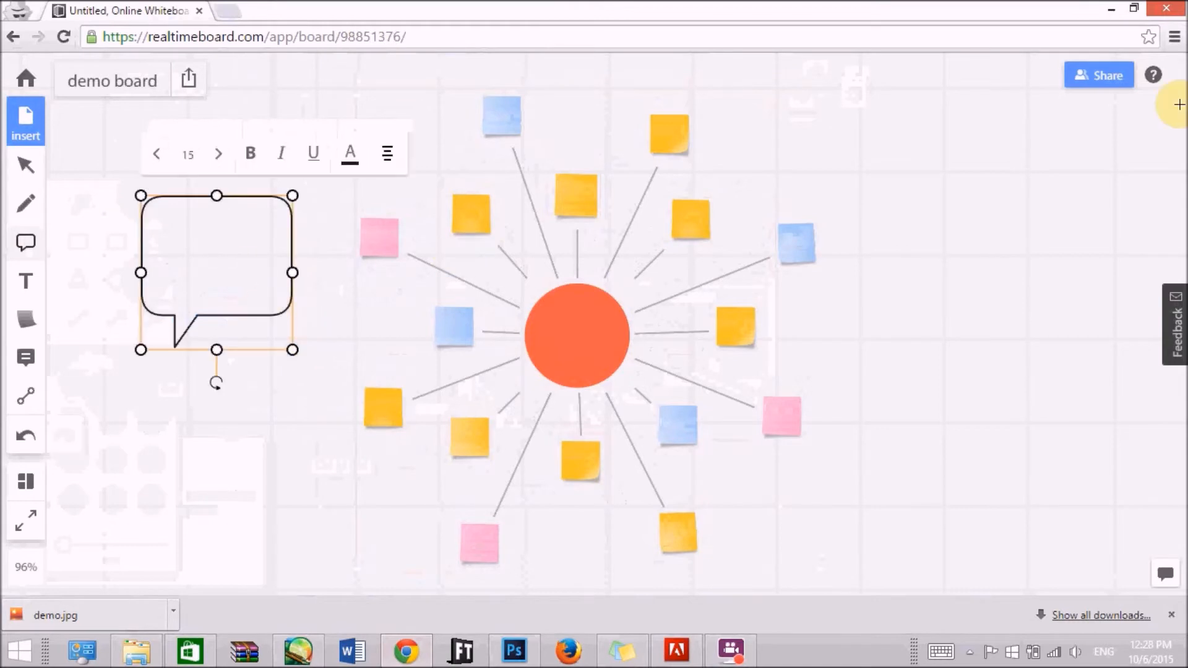
pyautogui.write('text box automatically included')
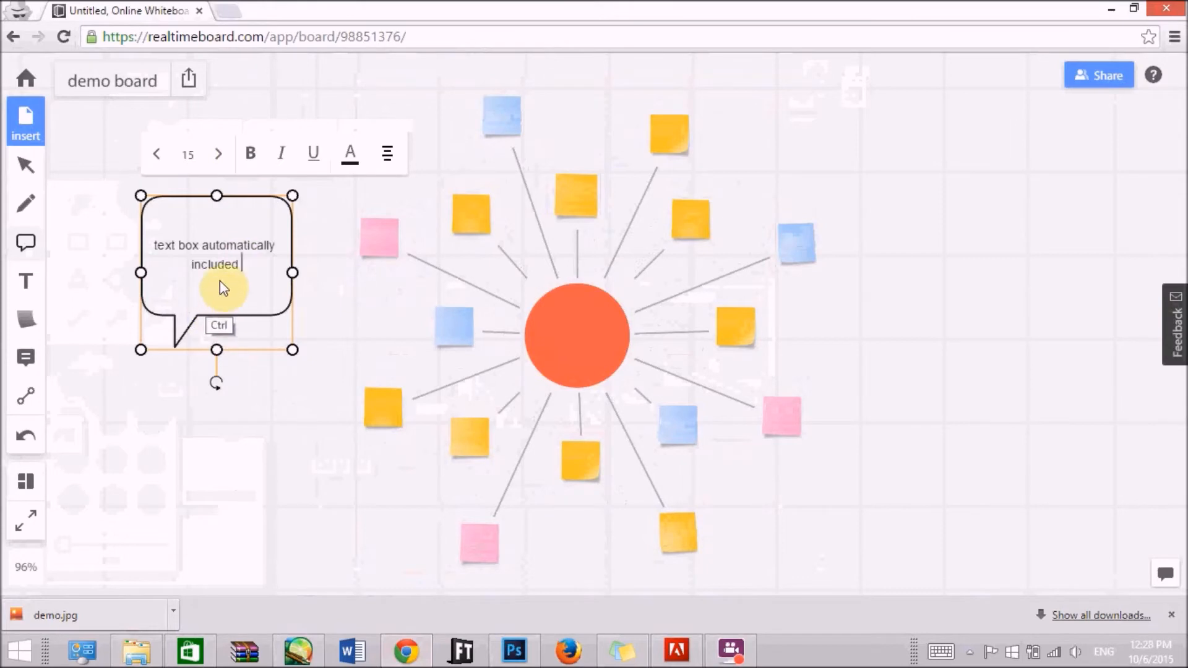
pyautogui.hotkey('ctrl', 'Return')
# - Move the speech bubble farther left, well clear of the diagram, and deselect it
pyautogui.moveTo(174, 227); pyautogui.dragTo(105, 310)
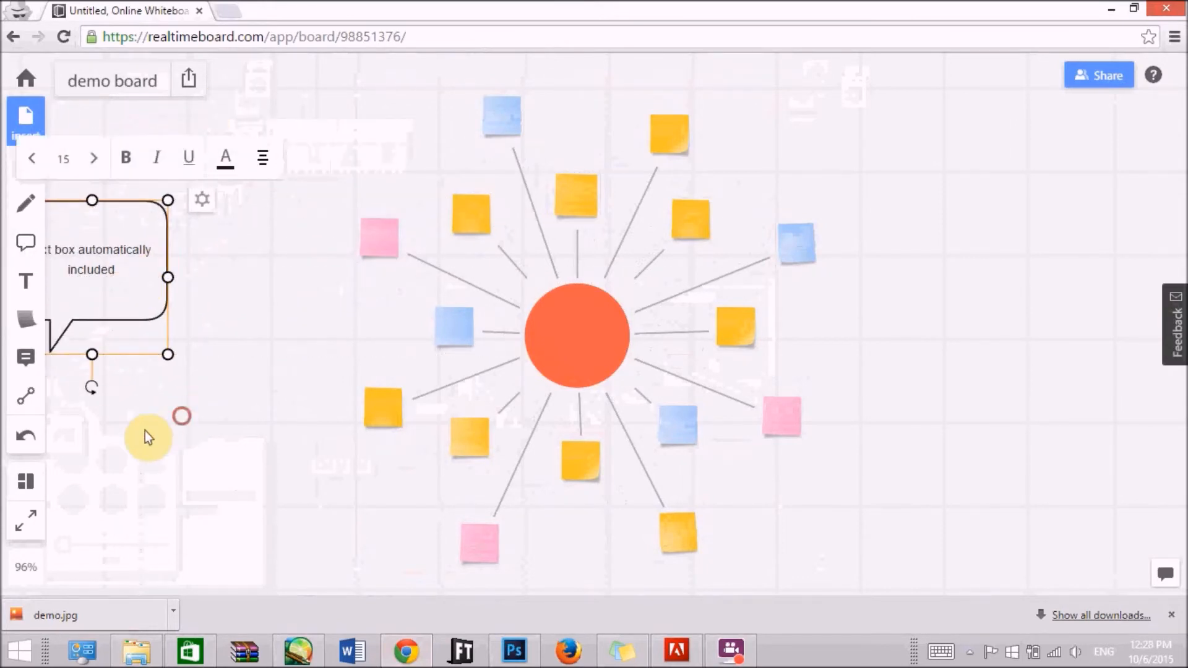
pyautogui.moveTo(148, 438); pyautogui.dragTo(368, 466)
pyautogui.moveTo(299, 233); pyautogui.dragTo(189, 206)
pyautogui.moveTo(235, 255); pyautogui.dragTo(233, 255)
pyautogui.click(261, 424)
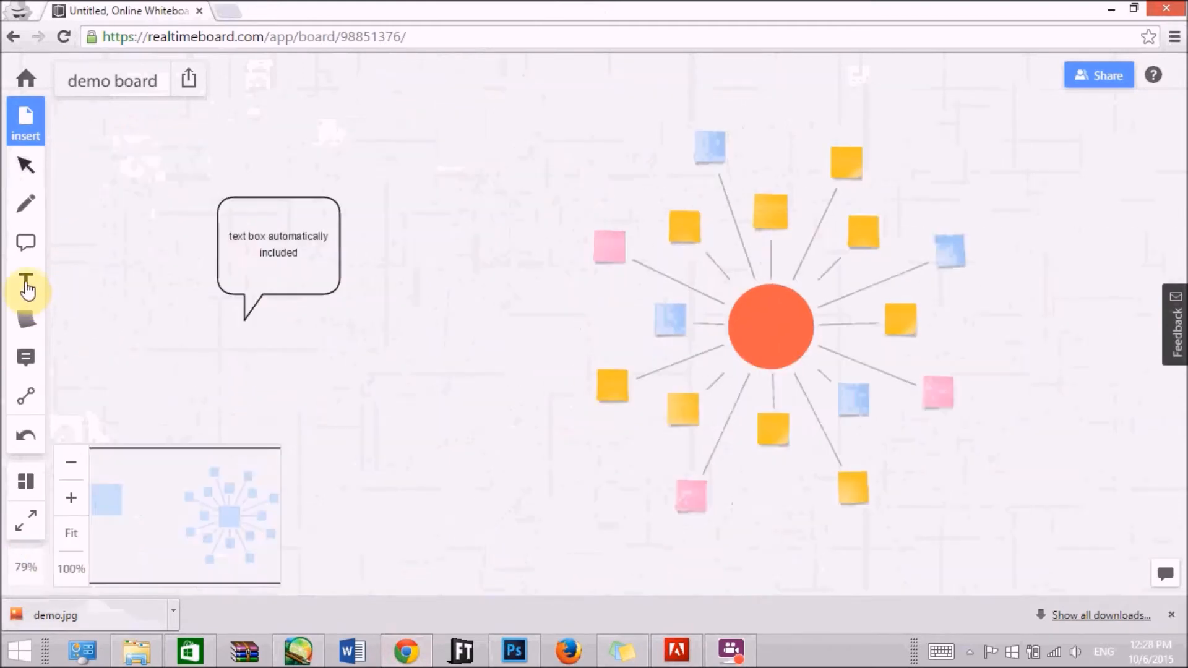
# - Add a text box reading "text box" in the empty area above the diagram and deselect it
pyautogui.click(25, 282)
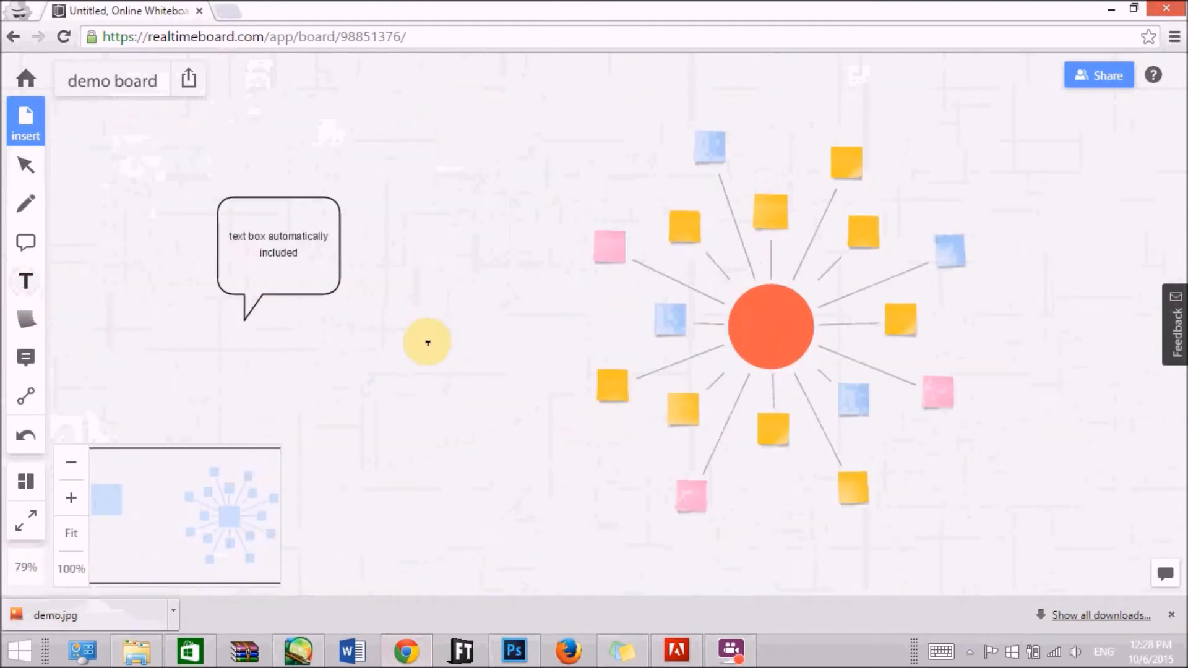
pyautogui.click(351, 353)
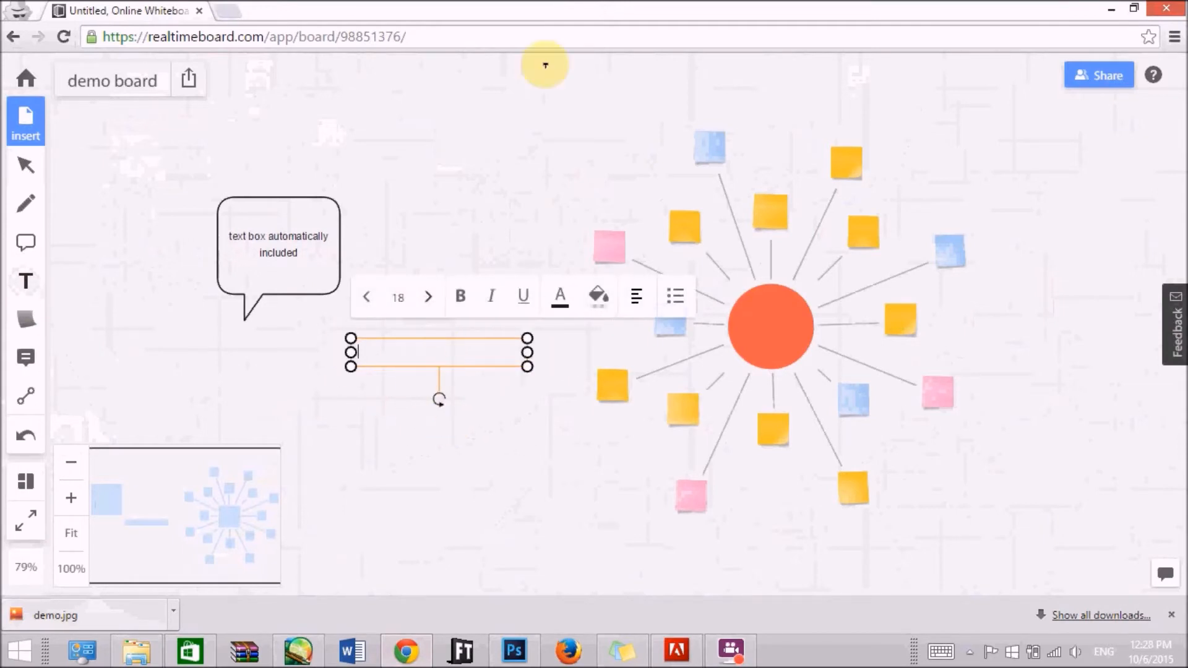
pyautogui.click(612, 115)
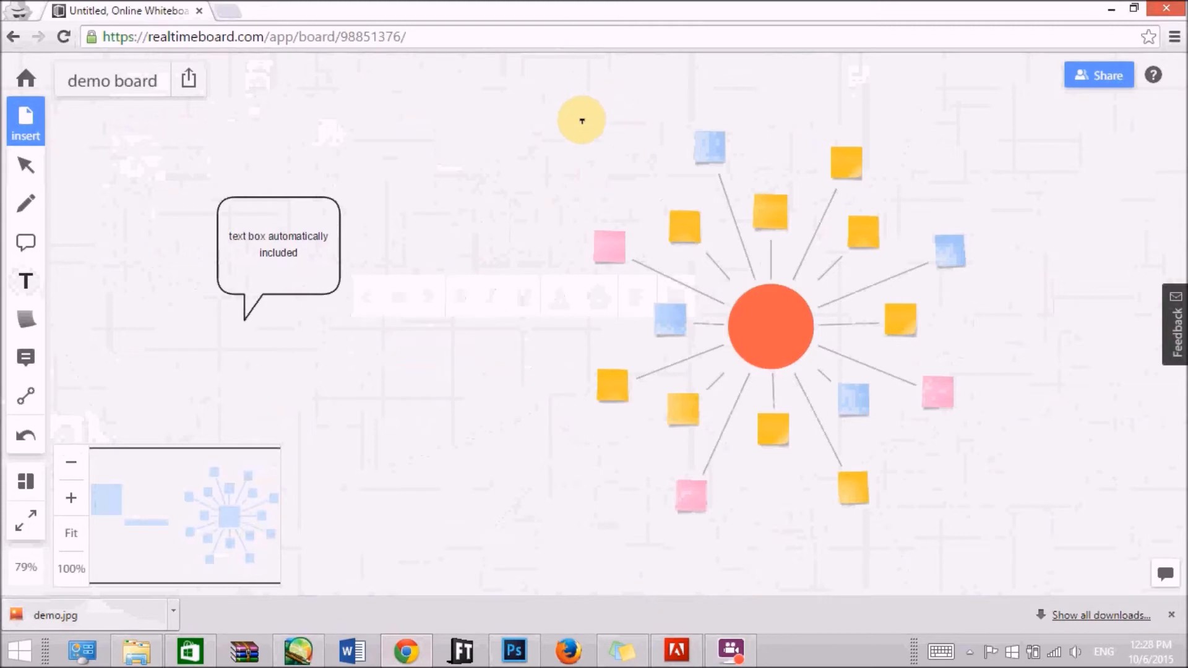
pyautogui.moveTo(503, 146); pyautogui.dragTo(538, 504)
pyautogui.click(521, 199)
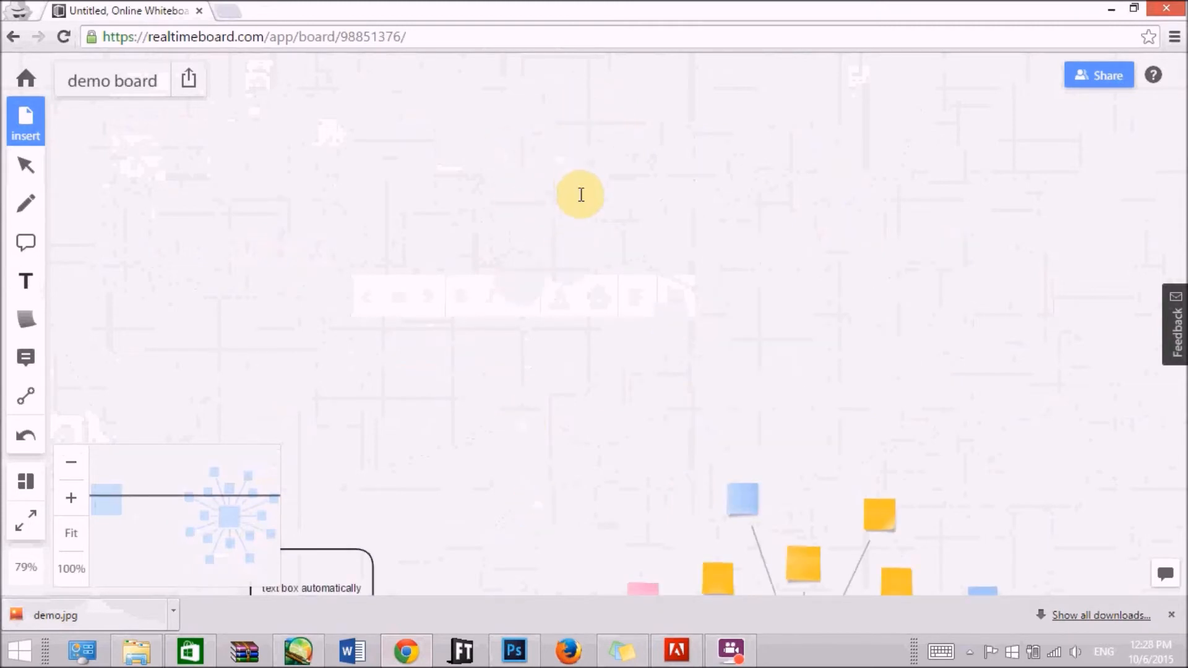
pyautogui.write('text')
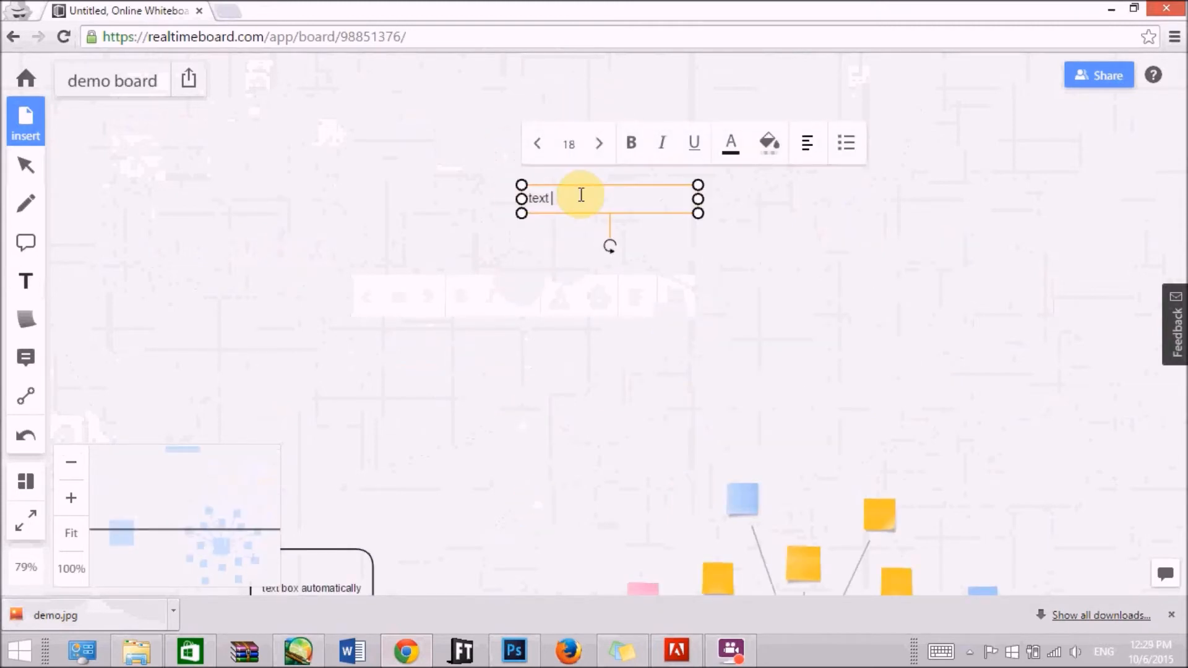
pyautogui.write(' box')
pyautogui.press('Return')
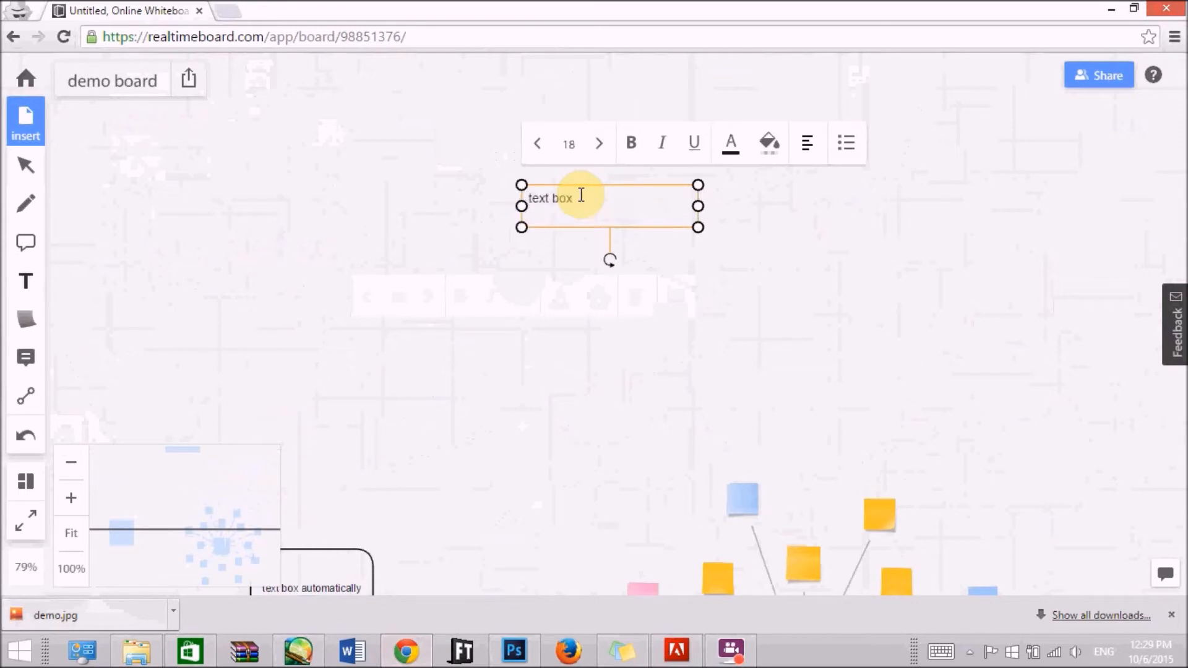
pyautogui.click(310, 356)
# - Place a large yellow sticky note above the speech bubble with the text "another sticky note" and shrink it slightly
pyautogui.scroll(-3, 344, 365)
pyautogui.click(26, 319)
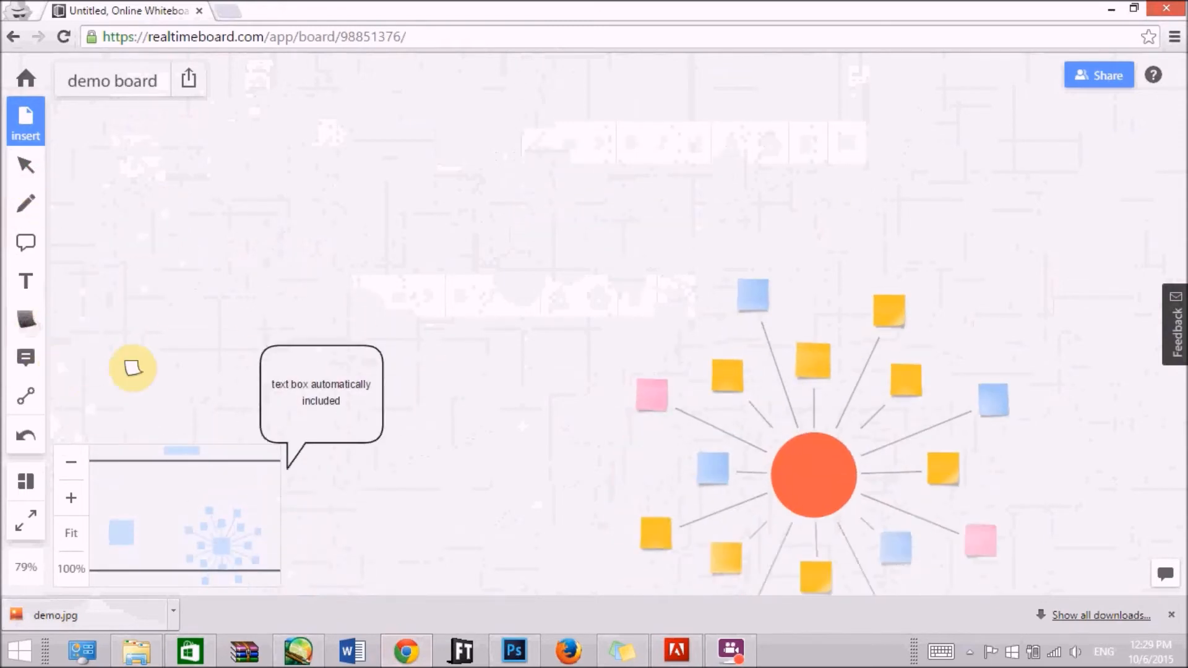
pyautogui.click(243, 165)
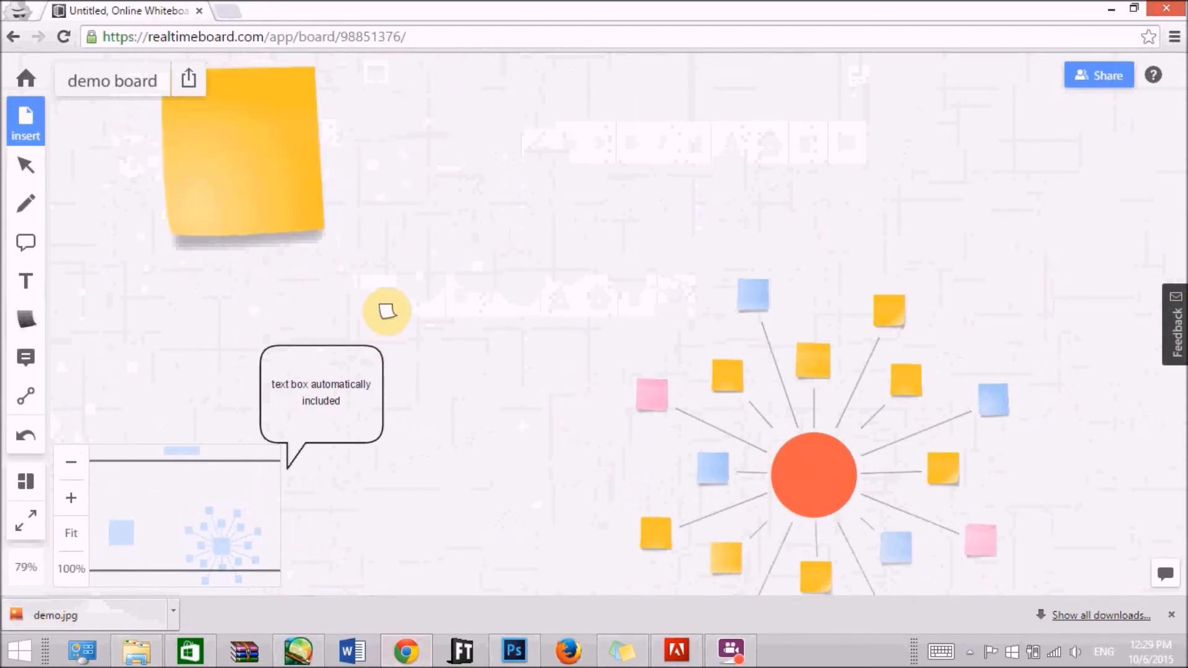
pyautogui.moveTo(204, 291); pyautogui.dragTo(225, 384)
pyautogui.click(25, 165)
pyautogui.doubleClick(231, 211)
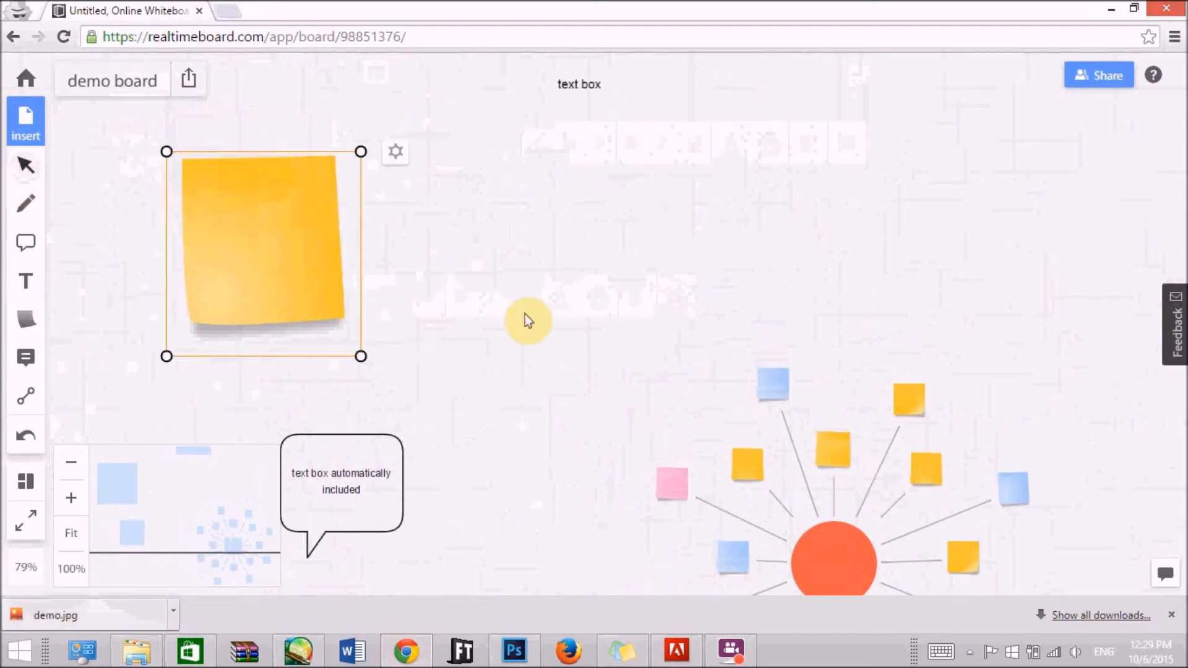
pyautogui.write('another')
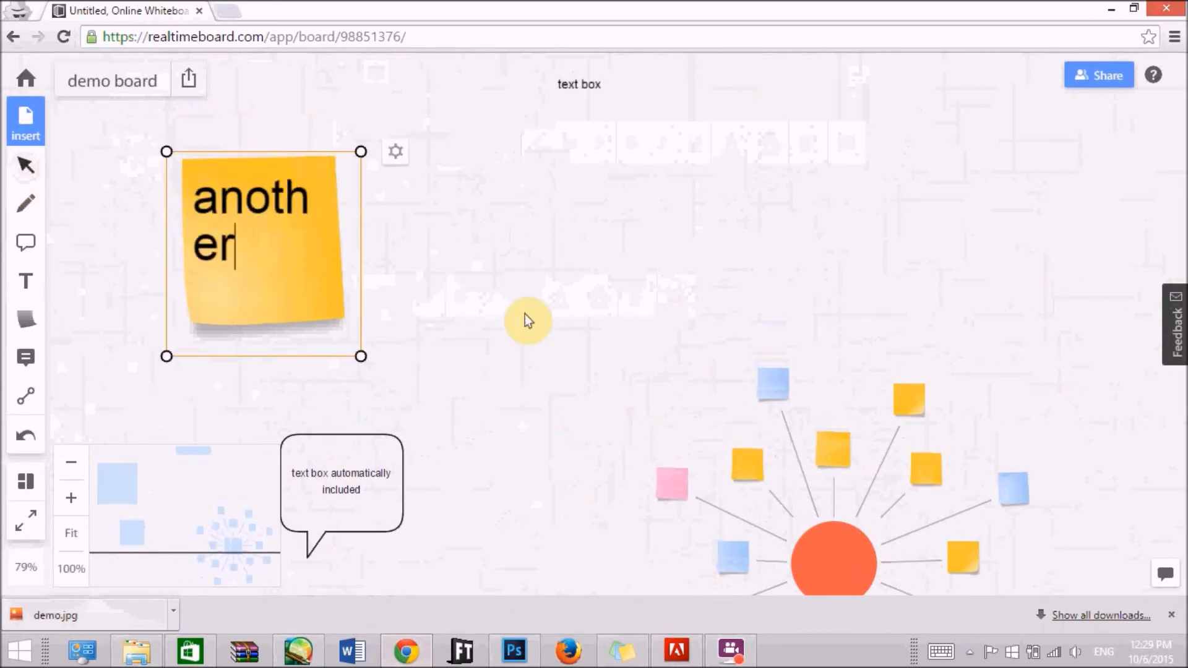
pyautogui.write(' sticky note')
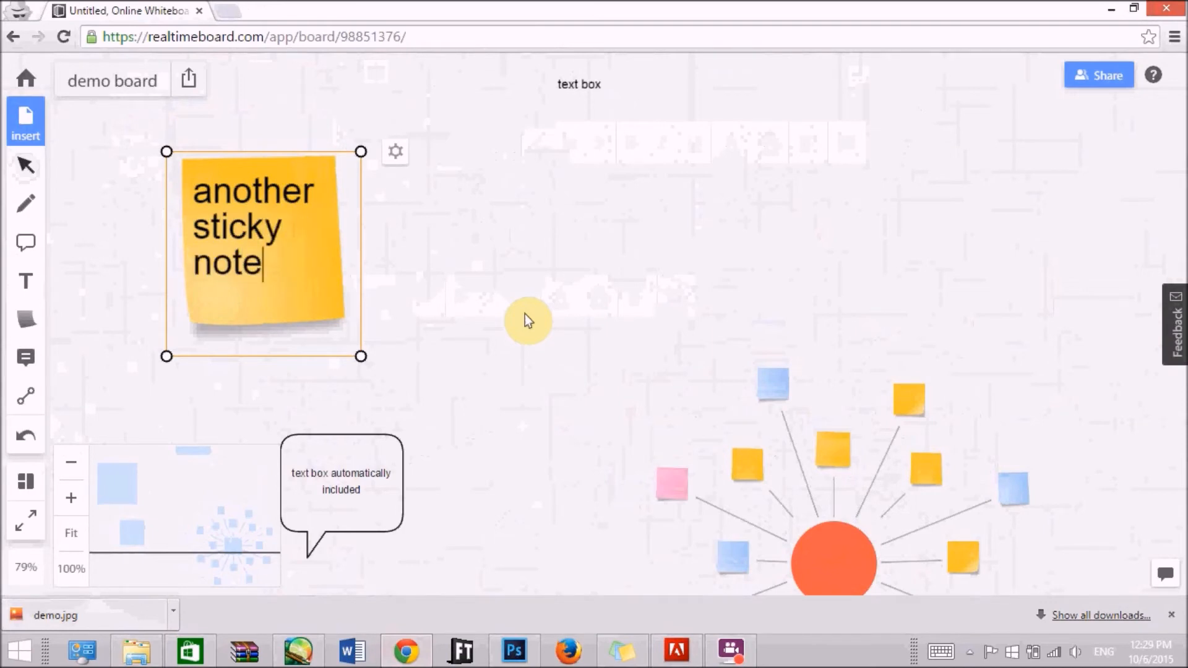
pyautogui.moveTo(360, 356); pyautogui.dragTo(332, 285)
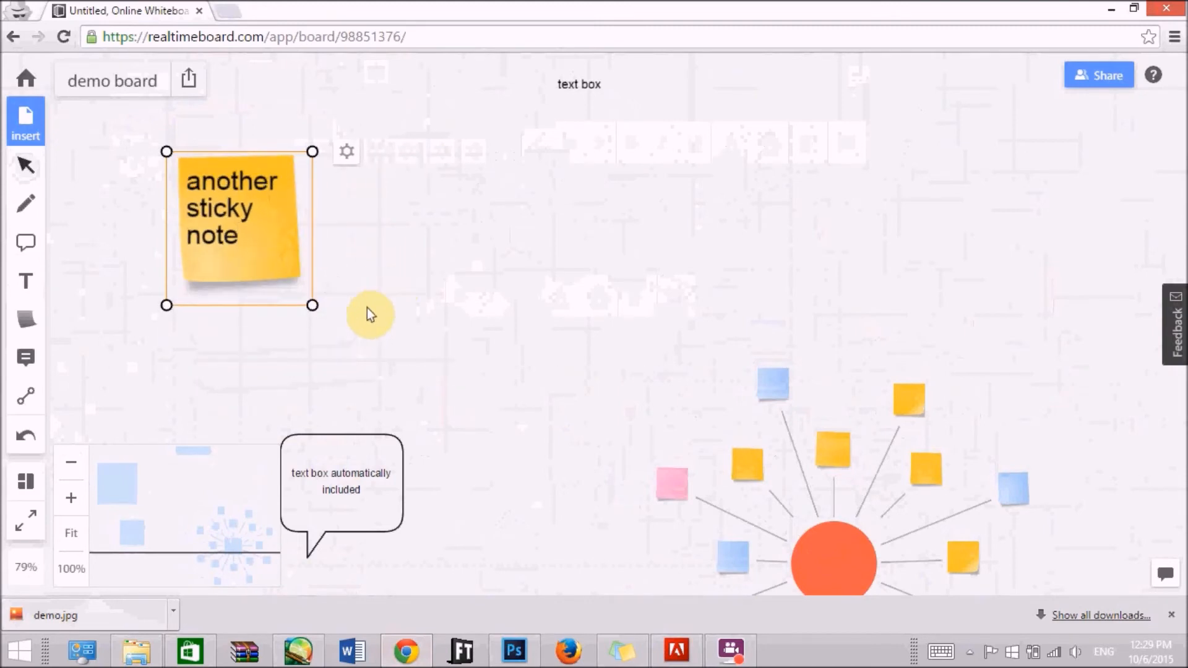
pyautogui.click(414, 380)
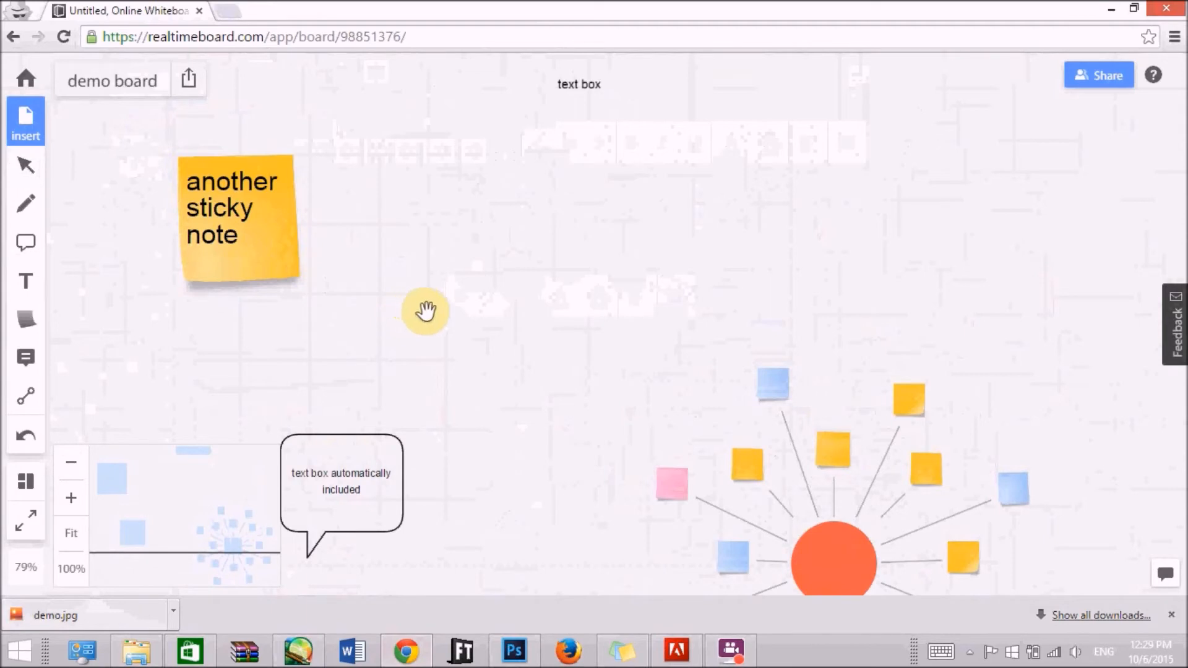
# - Comment "how many sticky notes do you need?" on the large yellow sticky note, reply "many", and close the comment
pyautogui.moveTo(416, 310); pyautogui.dragTo(393, 255)
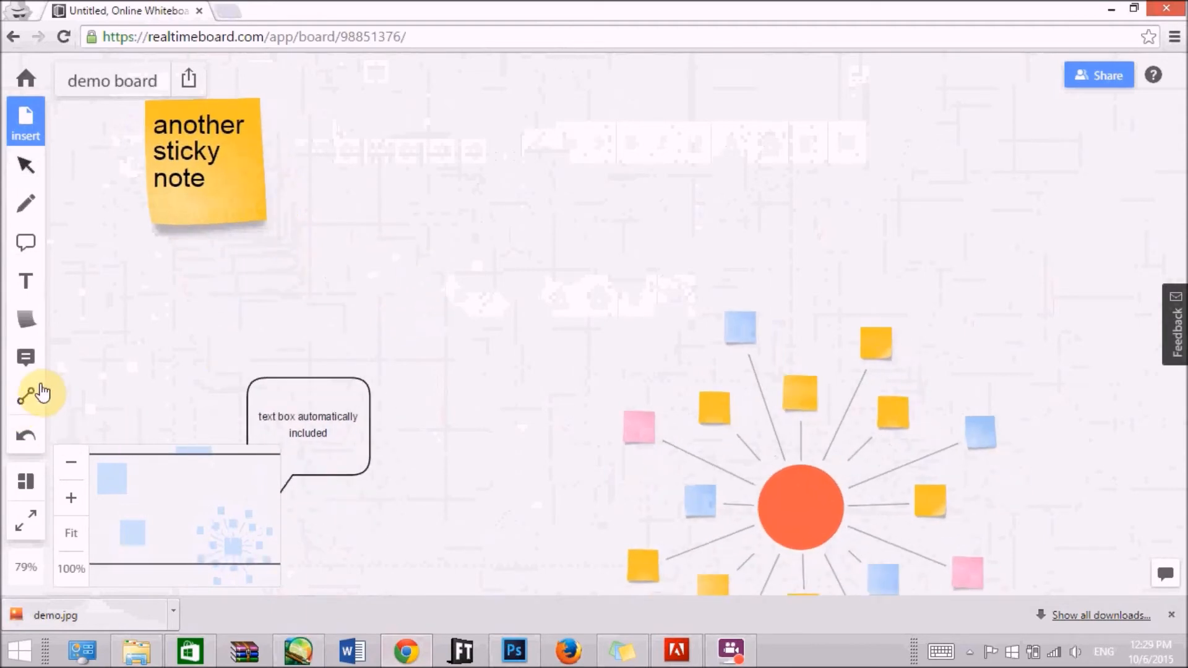
pyautogui.click(26, 357)
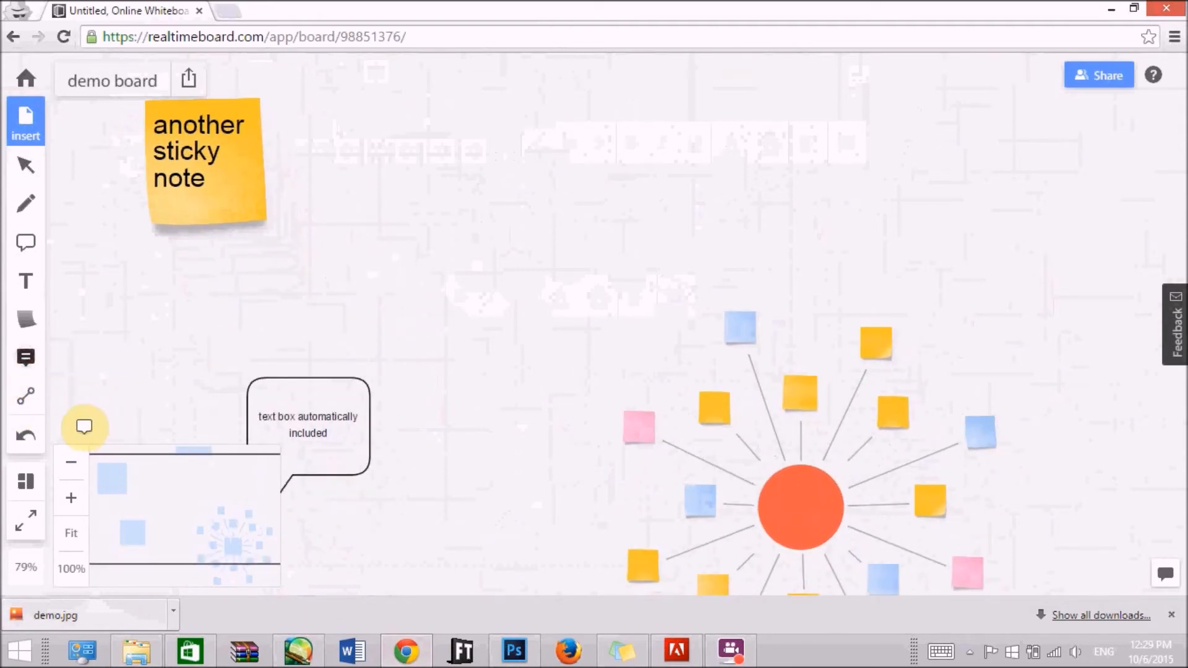
pyautogui.click(238, 169)
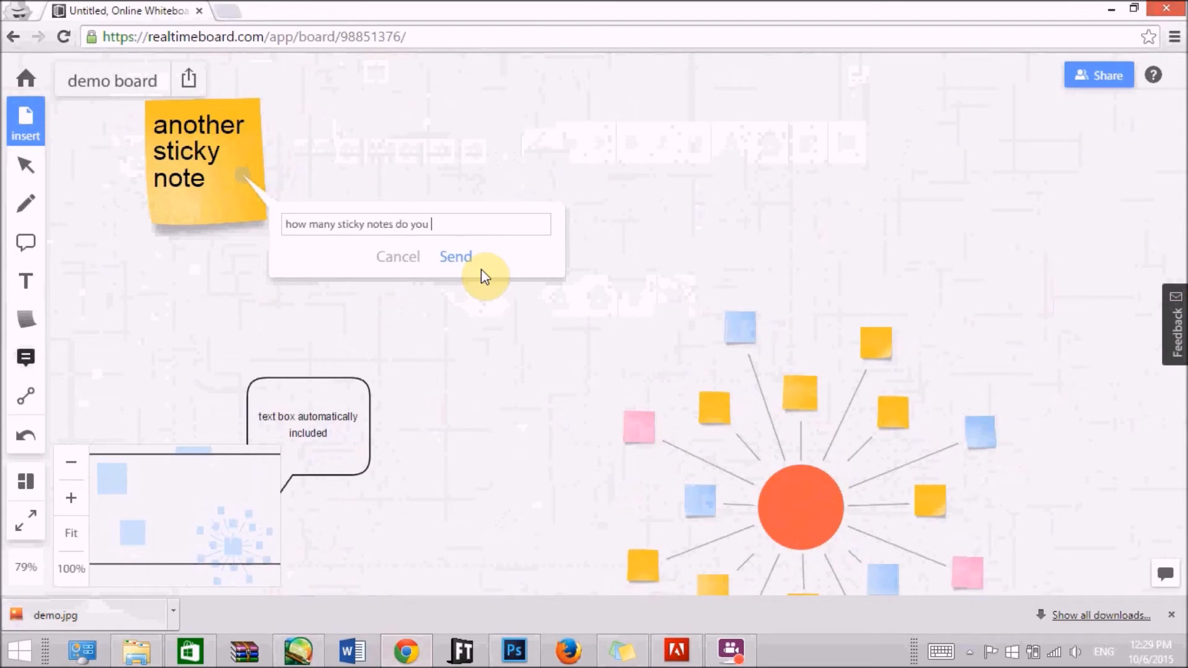
pyautogui.click(481, 272)
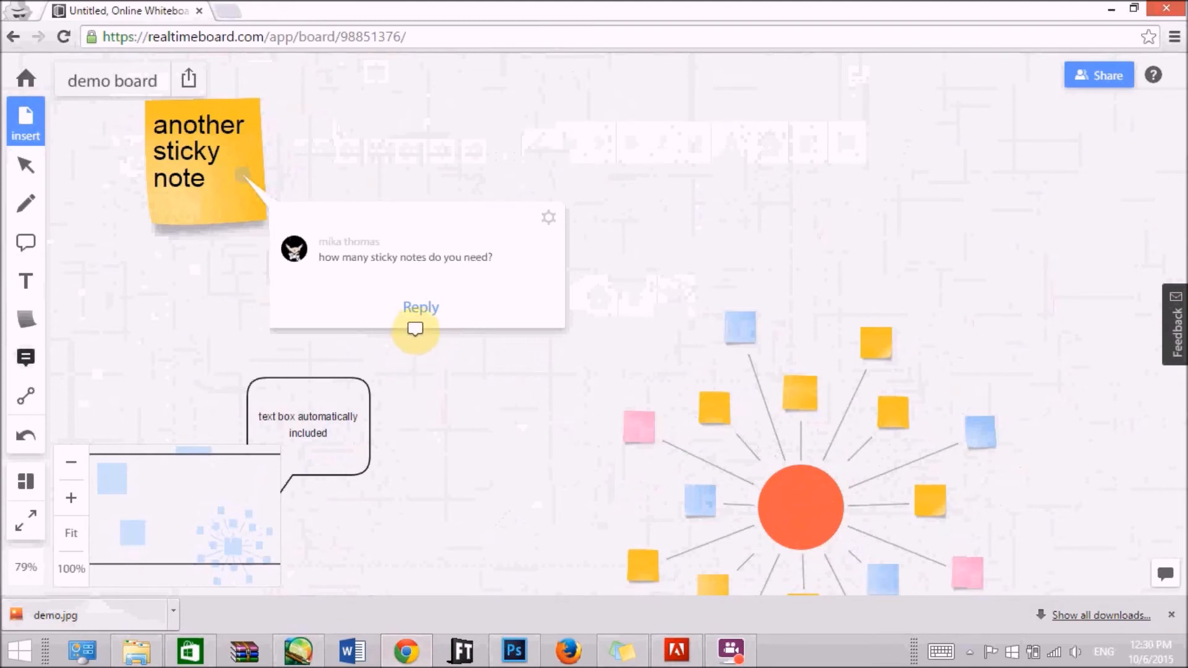
pyautogui.click(426, 309)
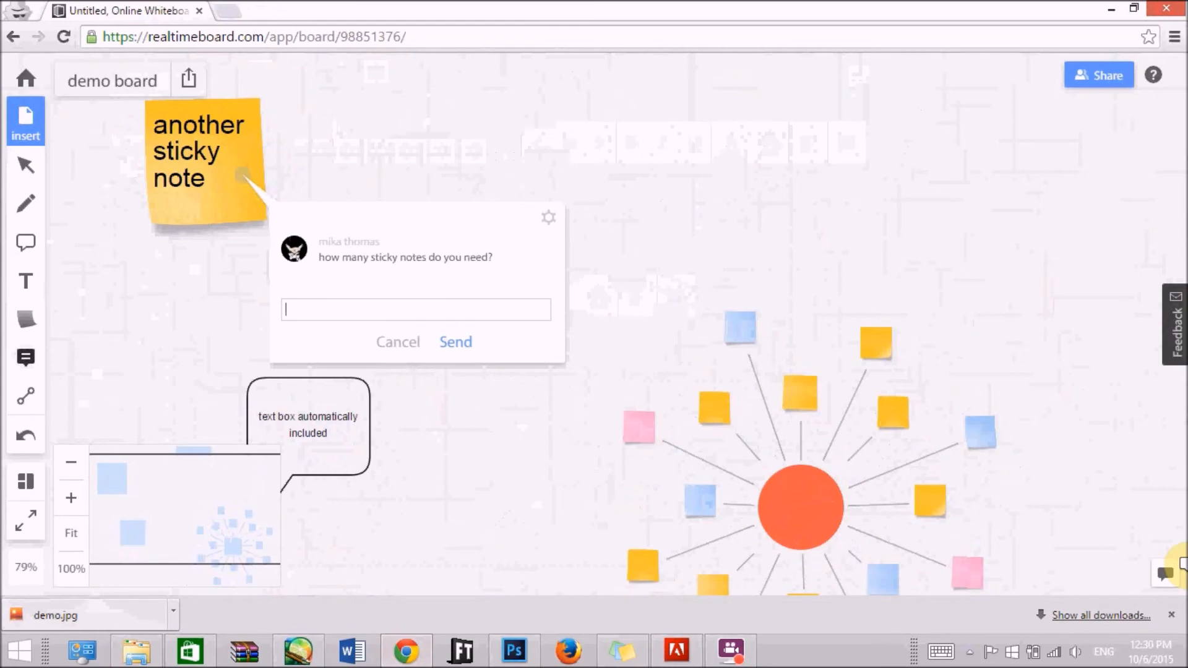
pyautogui.press('Return')
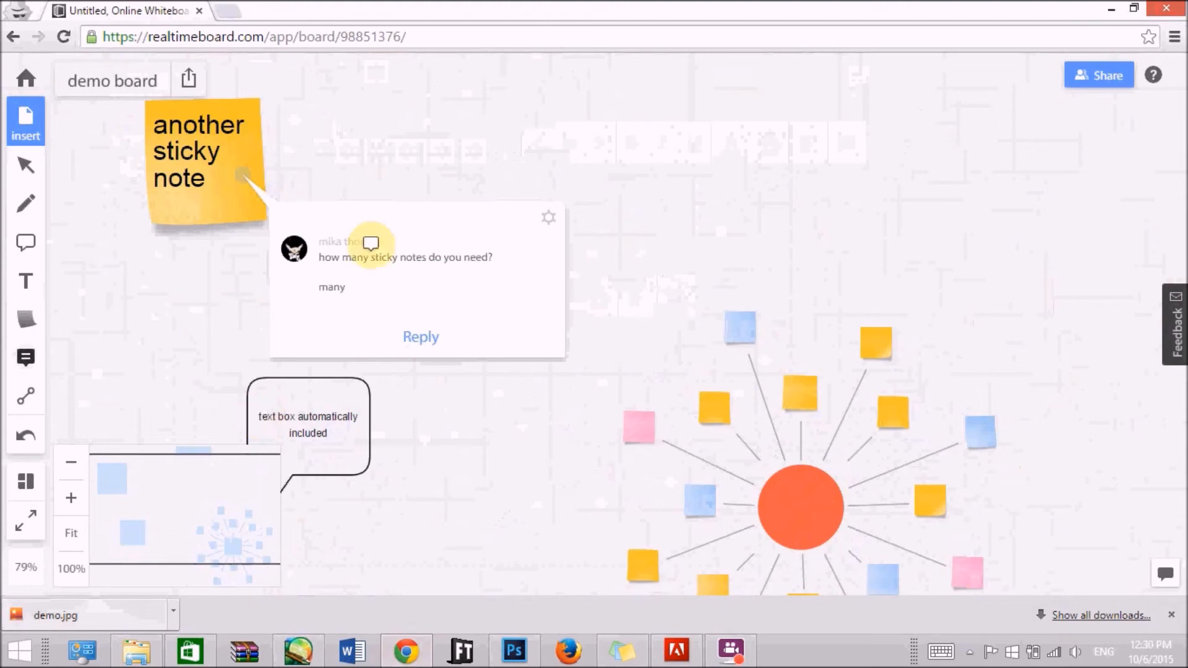
pyautogui.click(27, 176)
pyautogui.click(182, 298)
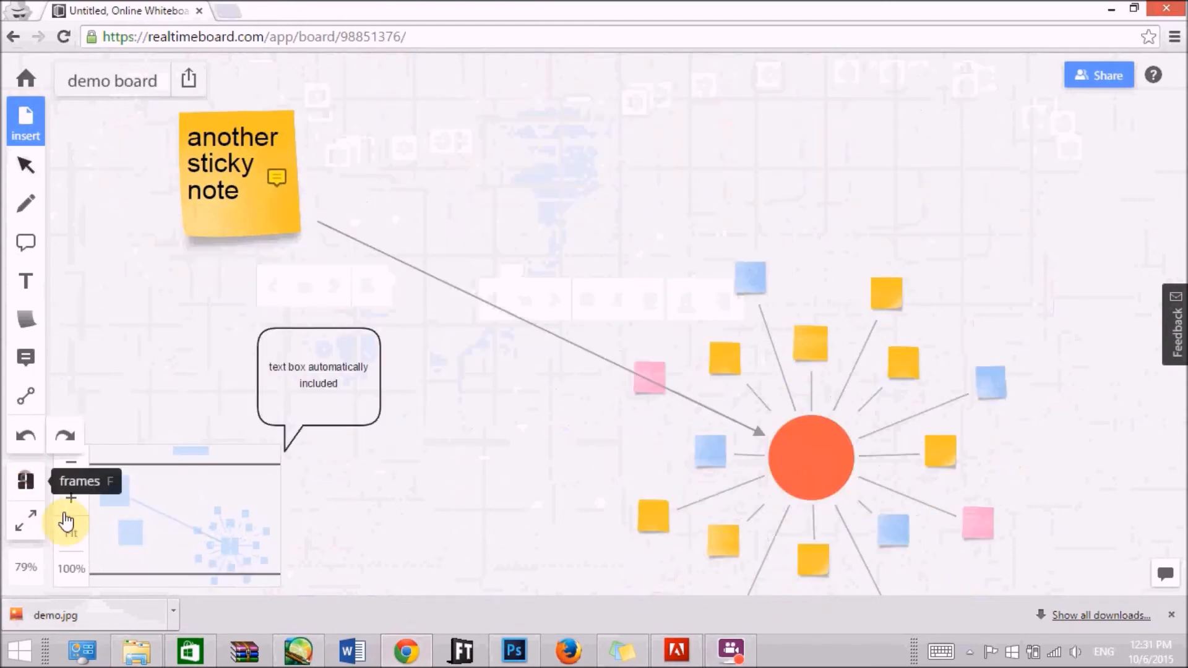
# - Create the first frame, fit it around the large yellow sticky note, and name it "large note"
pyautogui.click(25, 481)
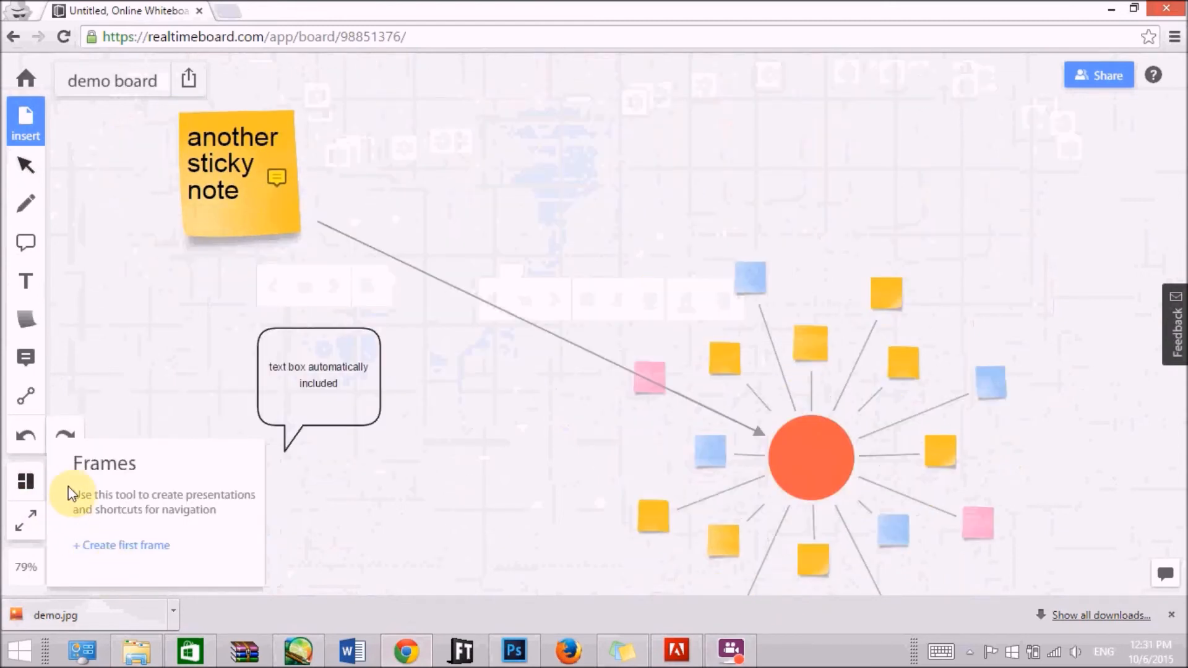
pyautogui.click(129, 553)
pyautogui.click(106, 527)
pyautogui.moveTo(941, 166); pyautogui.dragTo(505, 217)
pyautogui.moveTo(433, 360); pyautogui.dragTo(311, 185)
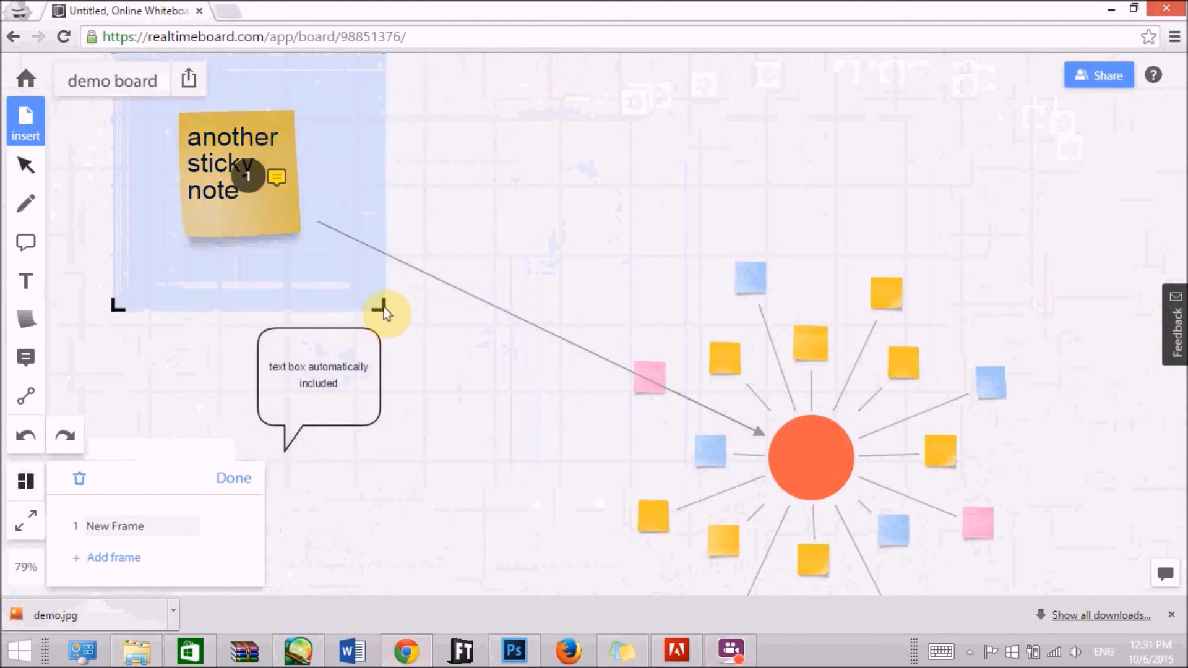
pyautogui.moveTo(384, 308); pyautogui.dragTo(369, 284)
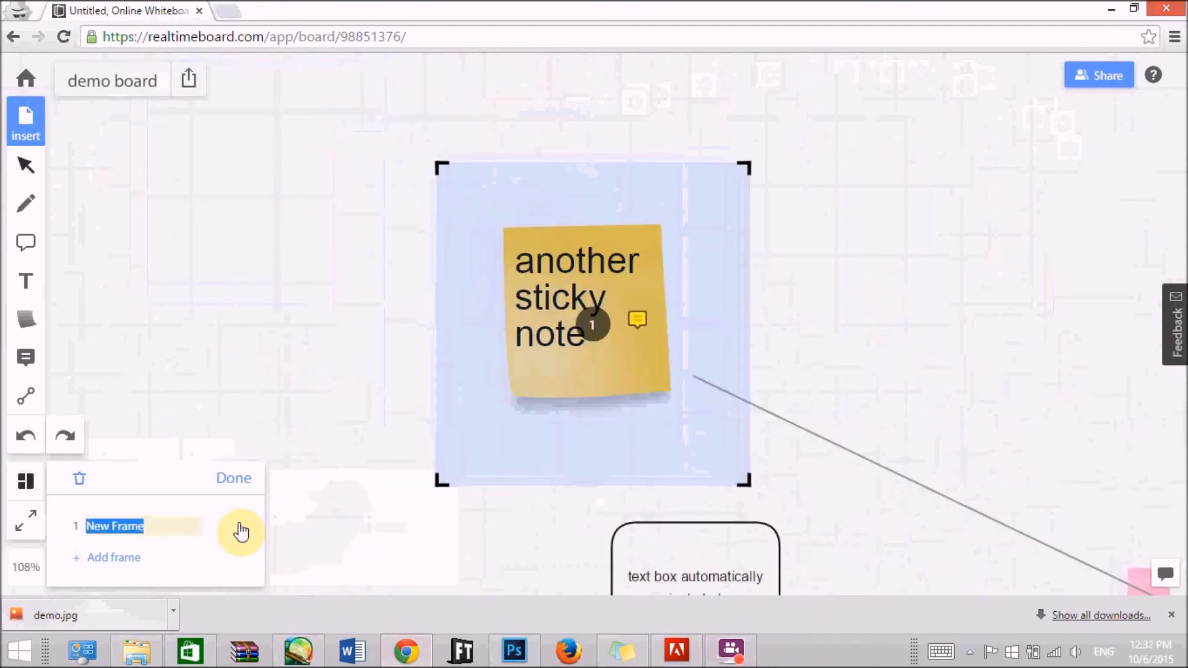
pyautogui.write('s')
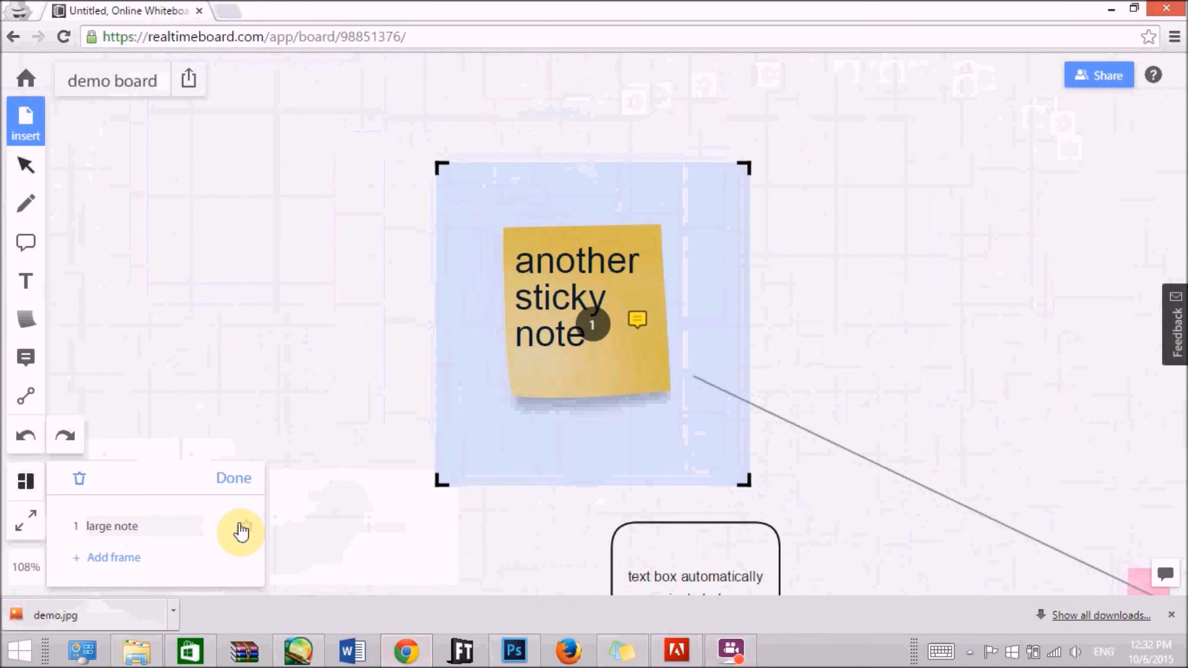
# - Add a second frame, fit it around the speech bubble, and name it "speech"
pyautogui.click(124, 557)
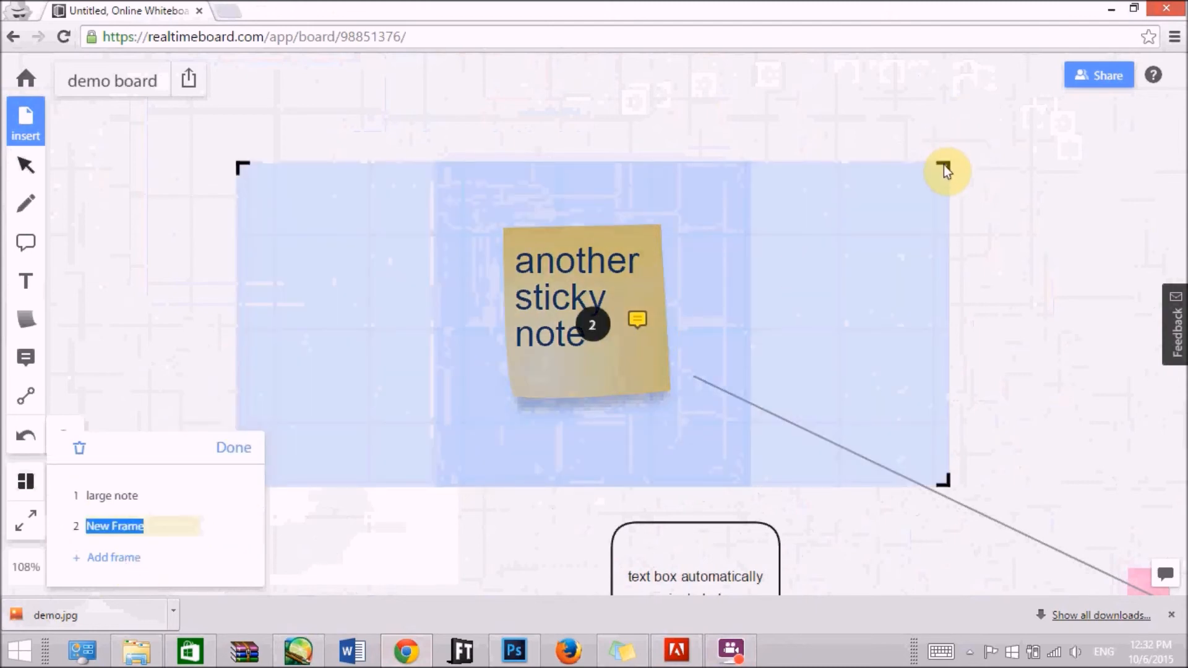
pyautogui.moveTo(943, 165); pyautogui.dragTo(502, 208)
pyautogui.moveTo(897, 479); pyautogui.dragTo(877, 281)
pyautogui.moveTo(350, 173); pyautogui.dragTo(689, 471)
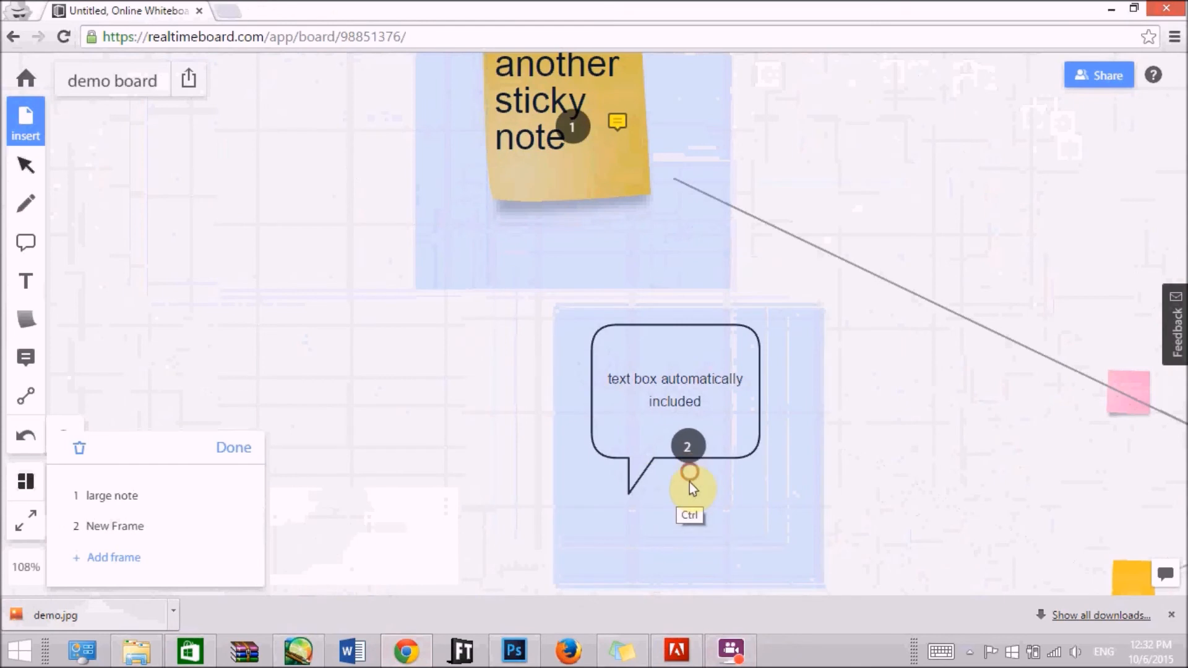
pyautogui.click(243, 528)
pyautogui.write('dial')
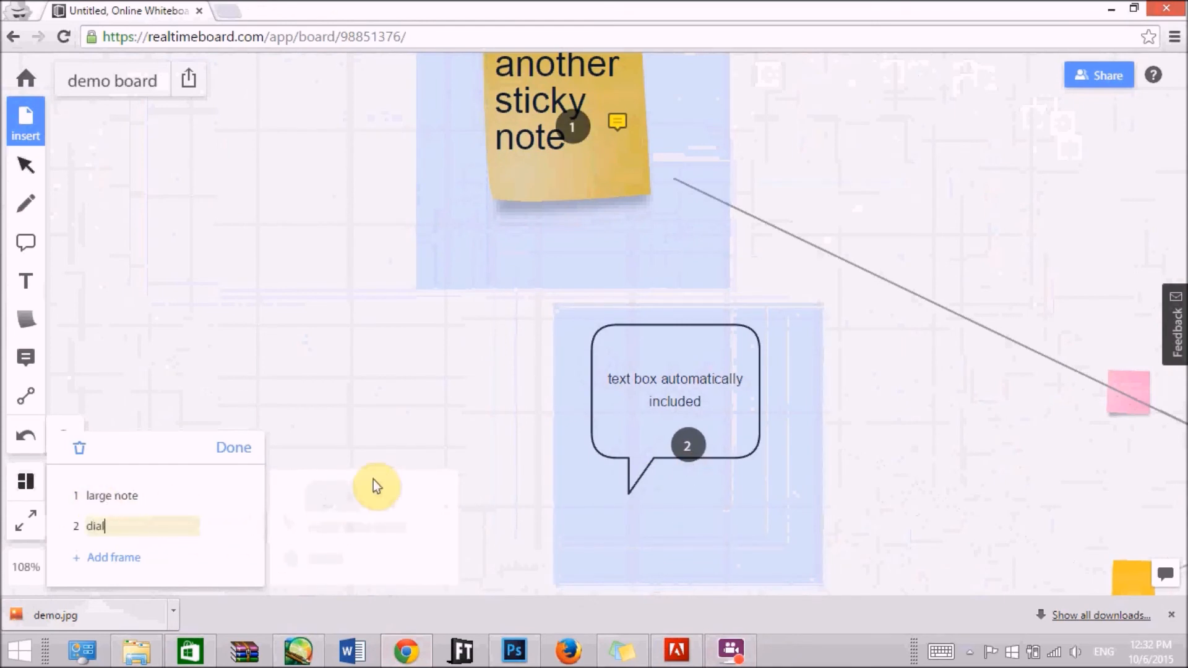
pyautogui.write('peech')
# - Add a third frame, enlarge it to enclose the whole brainstorming diagram, and name it "web"
pyautogui.click(128, 556)
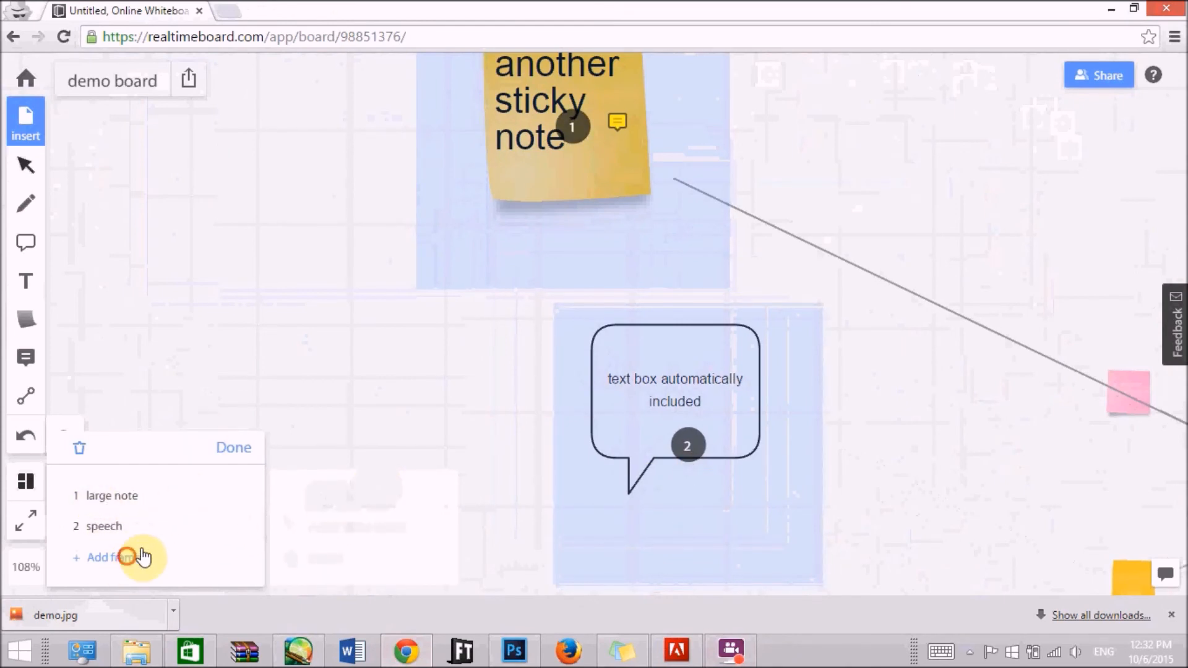
pyautogui.moveTo(943, 167); pyautogui.dragTo(533, 180)
pyautogui.moveTo(424, 353); pyautogui.dragTo(1060, 357)
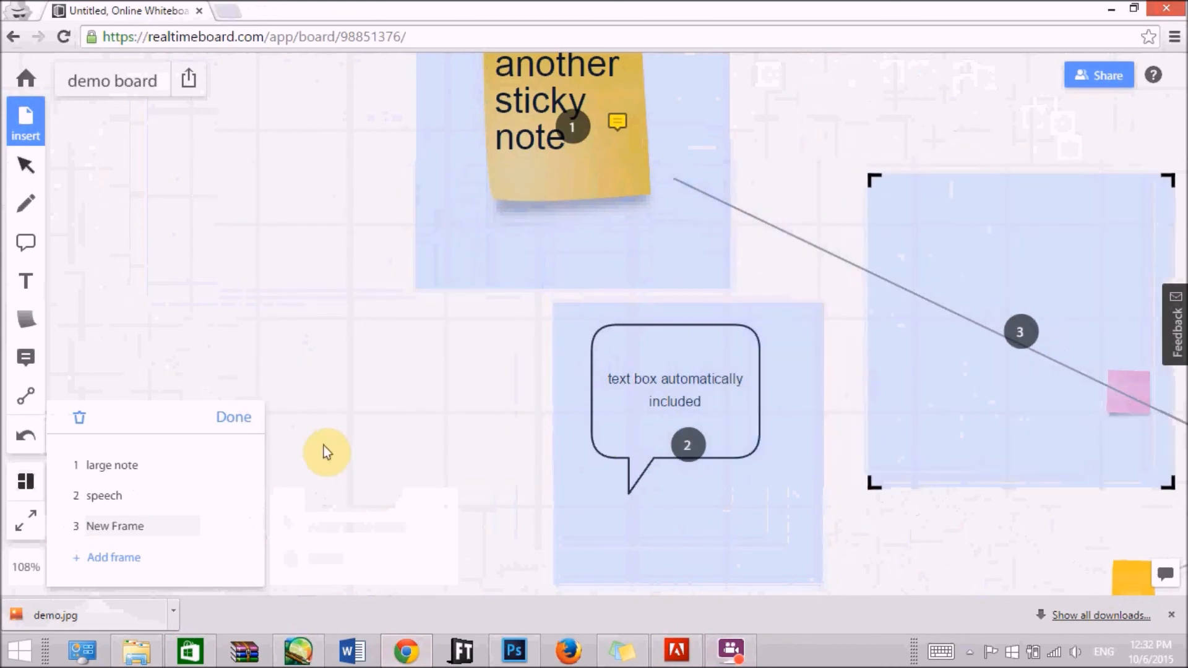
pyautogui.scroll(-2, 535, 403)
pyautogui.scroll(-1, 533, 404)
pyautogui.moveTo(864, 358); pyautogui.dragTo(1028, 456)
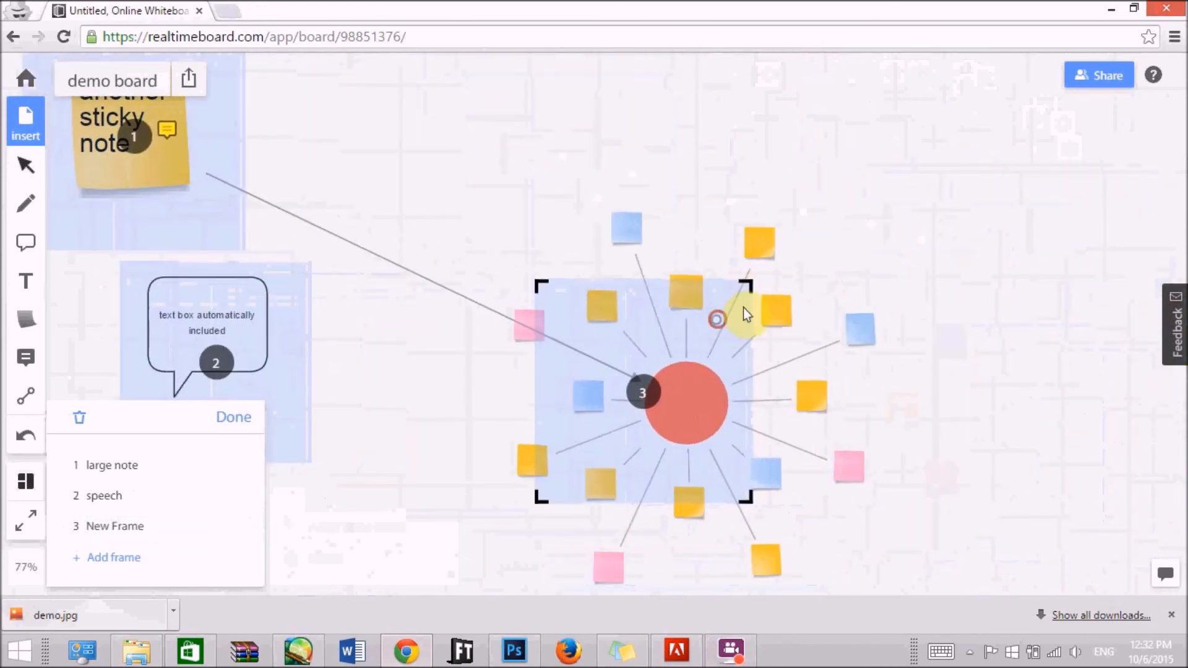
pyautogui.moveTo(743, 307); pyautogui.dragTo(804, 338)
pyautogui.click(184, 525)
pyautogui.write('web')
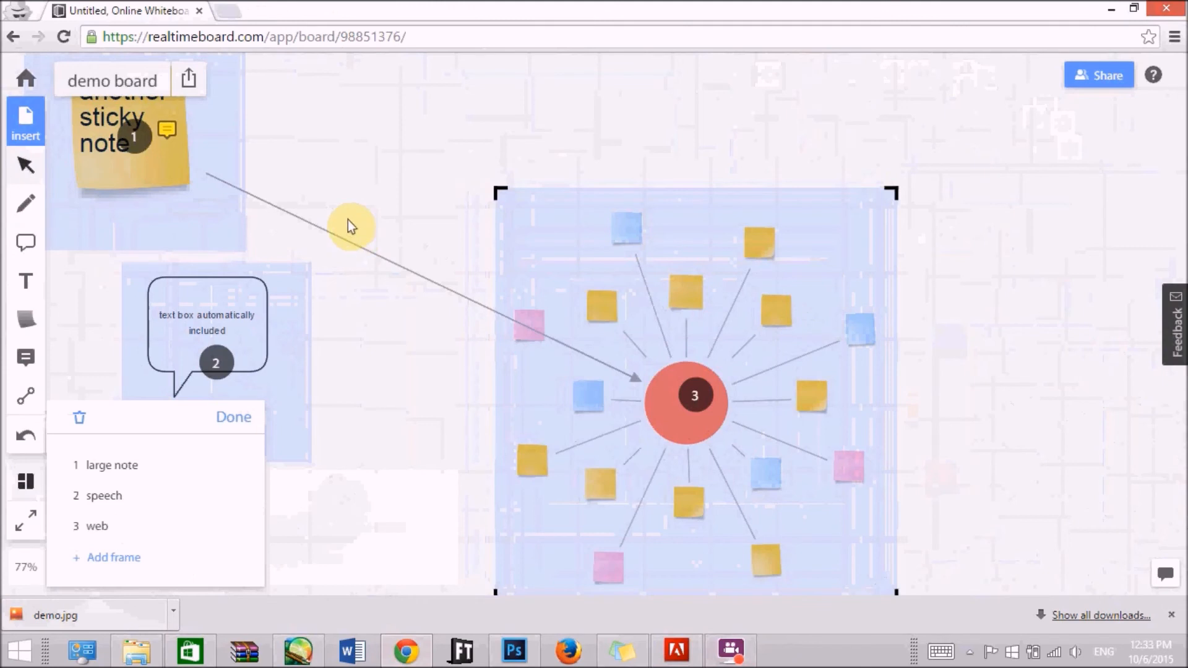
# - Leave frame editing and view the frames "large note", "speech" and "web" one after another
pyautogui.scroll(-3, 346, 265)
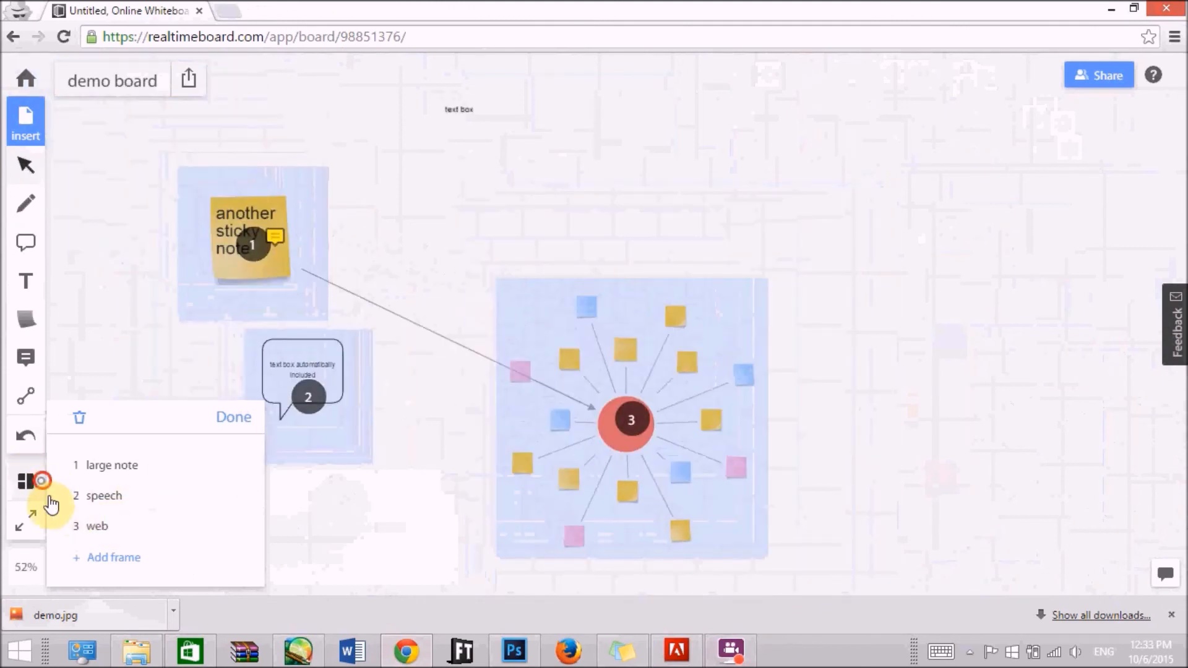
pyautogui.click(44, 482)
pyautogui.click(27, 480)
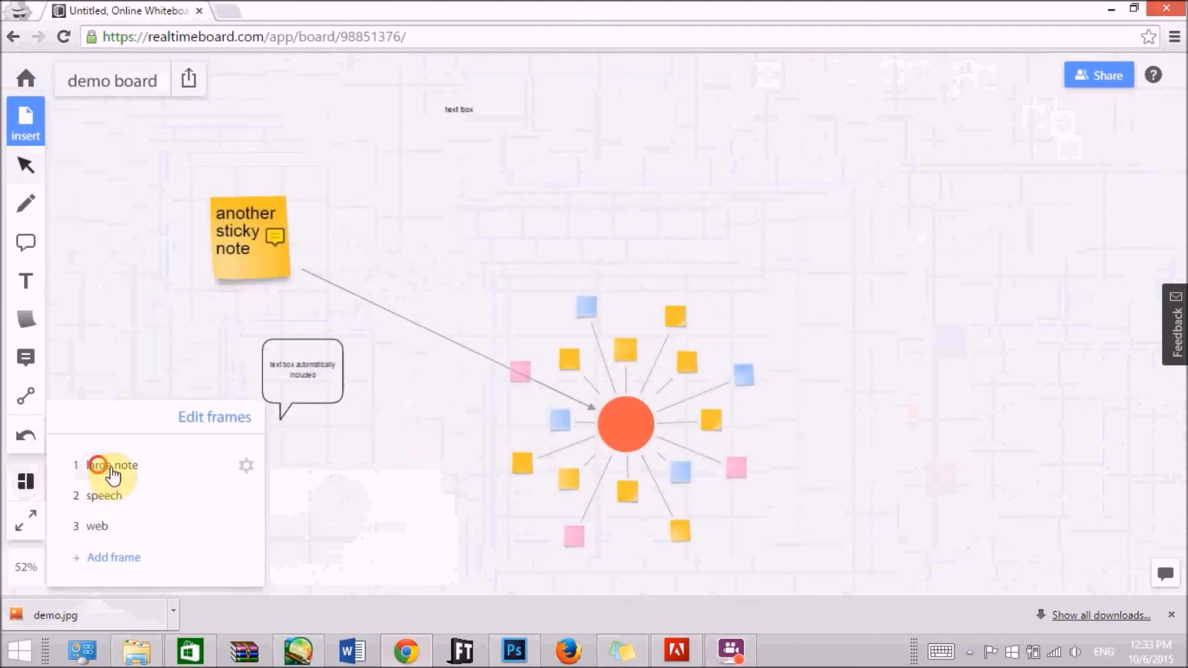
pyautogui.click(99, 465)
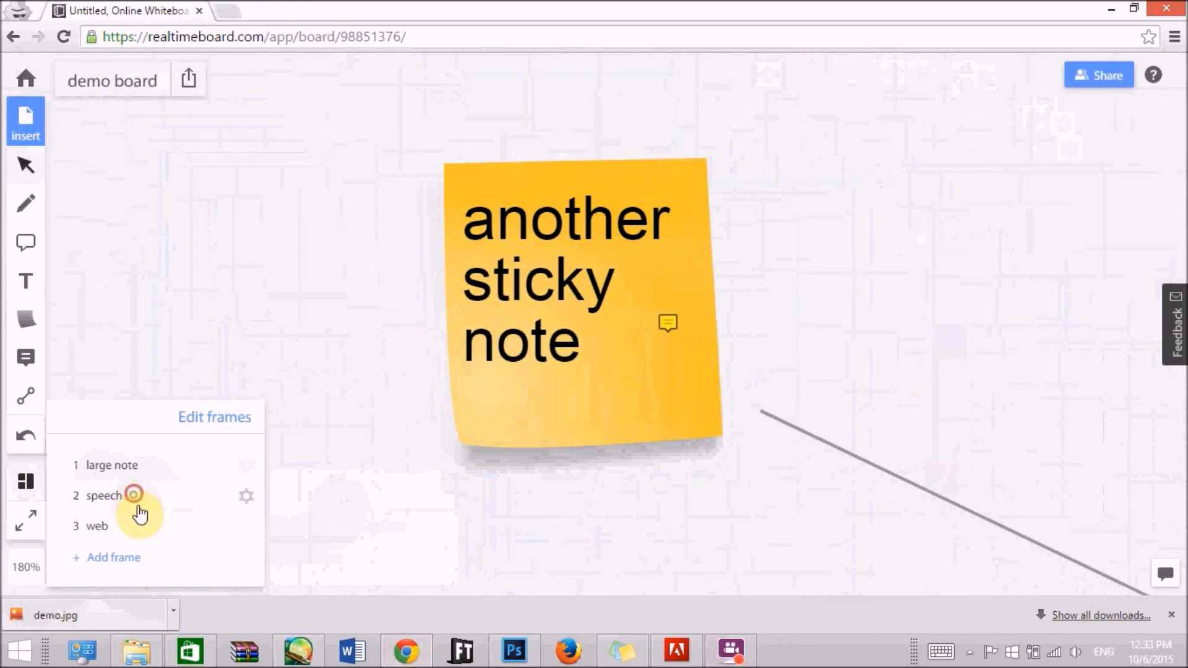
pyautogui.click(133, 500)
pyautogui.click(150, 530)
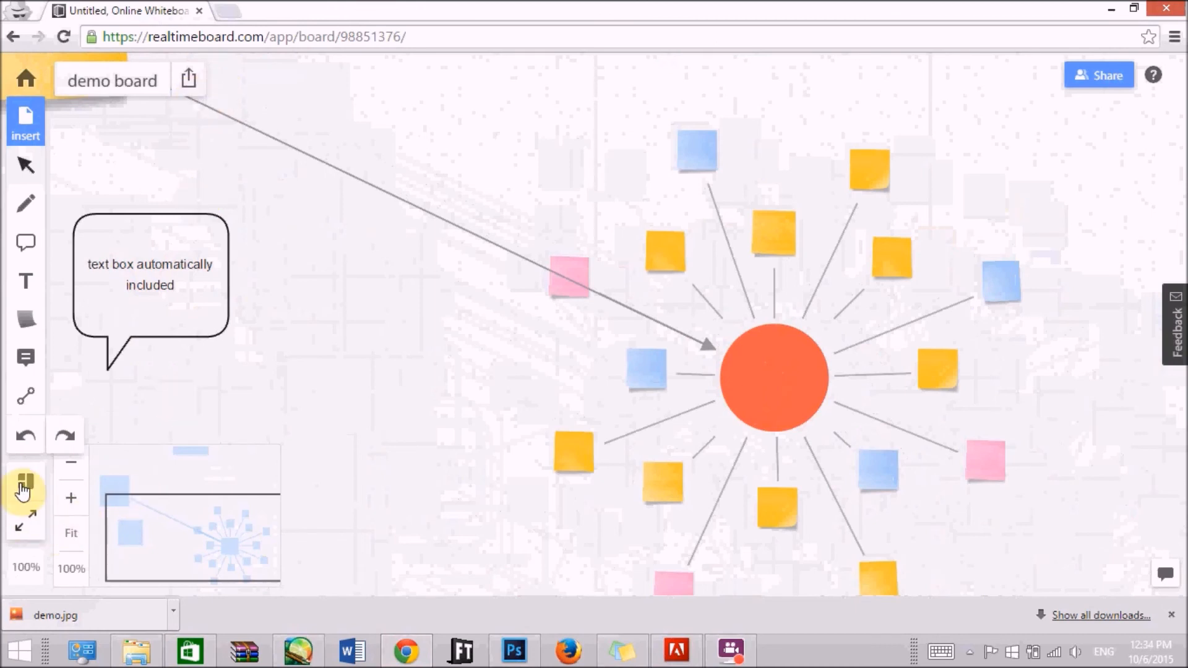
# - With the "large note" frame in view, save the board as a PDF and look through the pages of the exported file
pyautogui.click(24, 485)
pyautogui.click(93, 467)
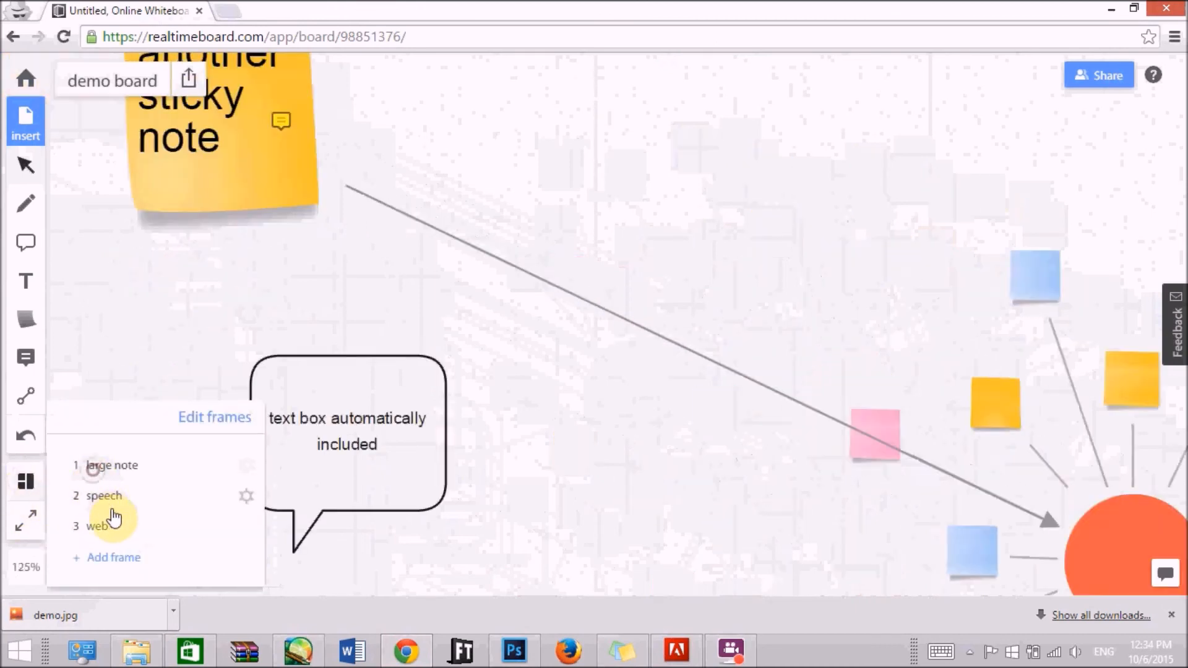
pyautogui.click(189, 78)
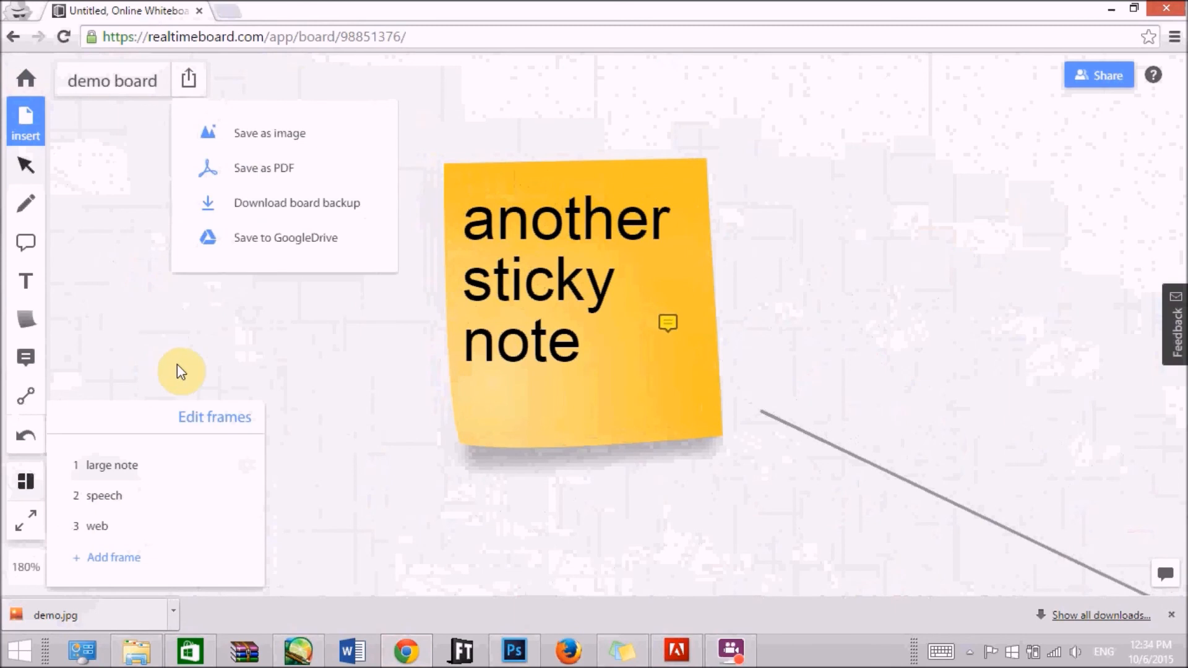
pyautogui.click(213, 167)
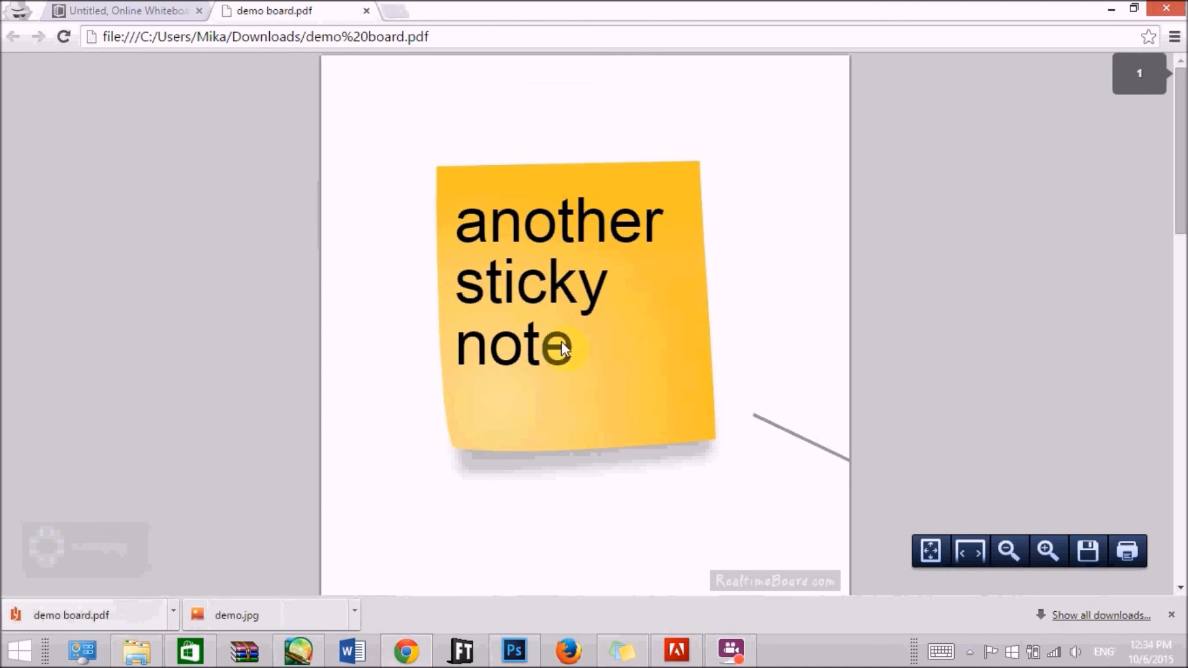
pyautogui.scroll(-8, 561, 347)
pyautogui.scroll(-8, 562, 342)
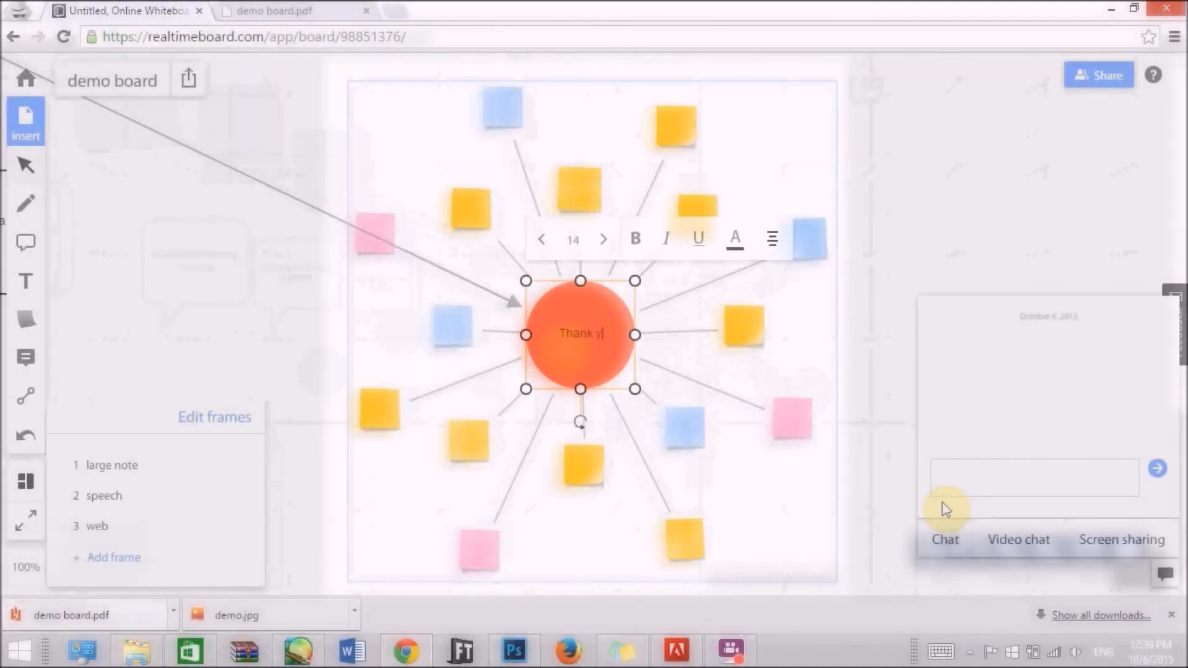
# - Complete the text in the orange circle at the diagram's centre so it reads "Thank you for watching!"
pyautogui.write('ou for watching!')
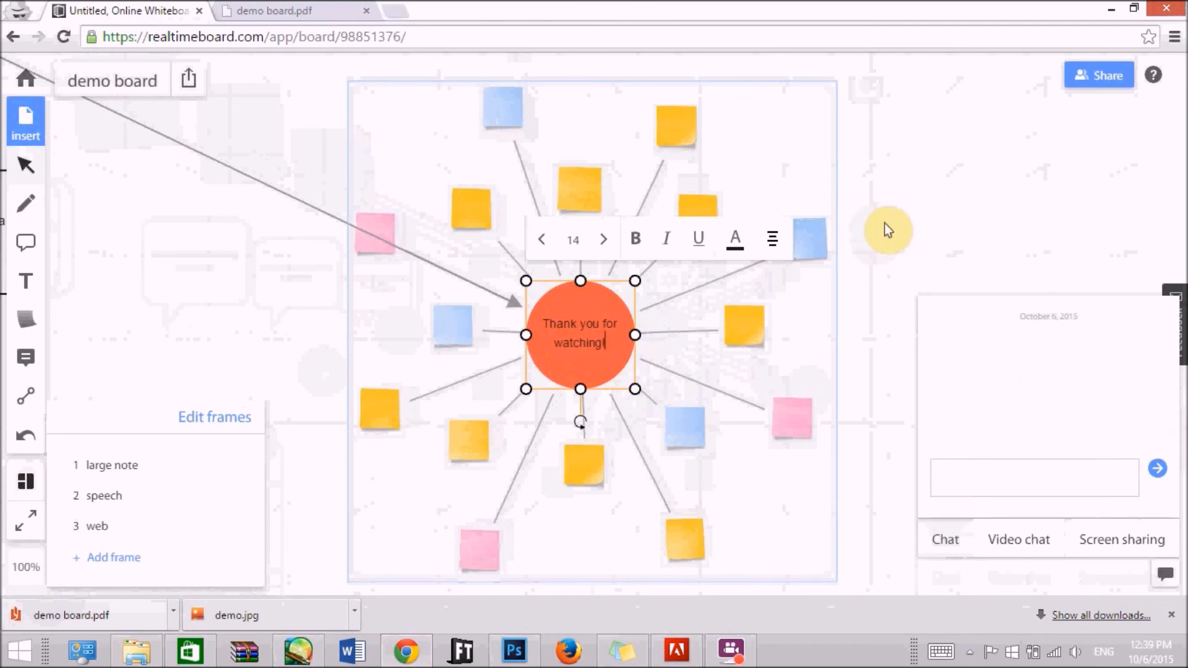
pyautogui.click(903, 227)
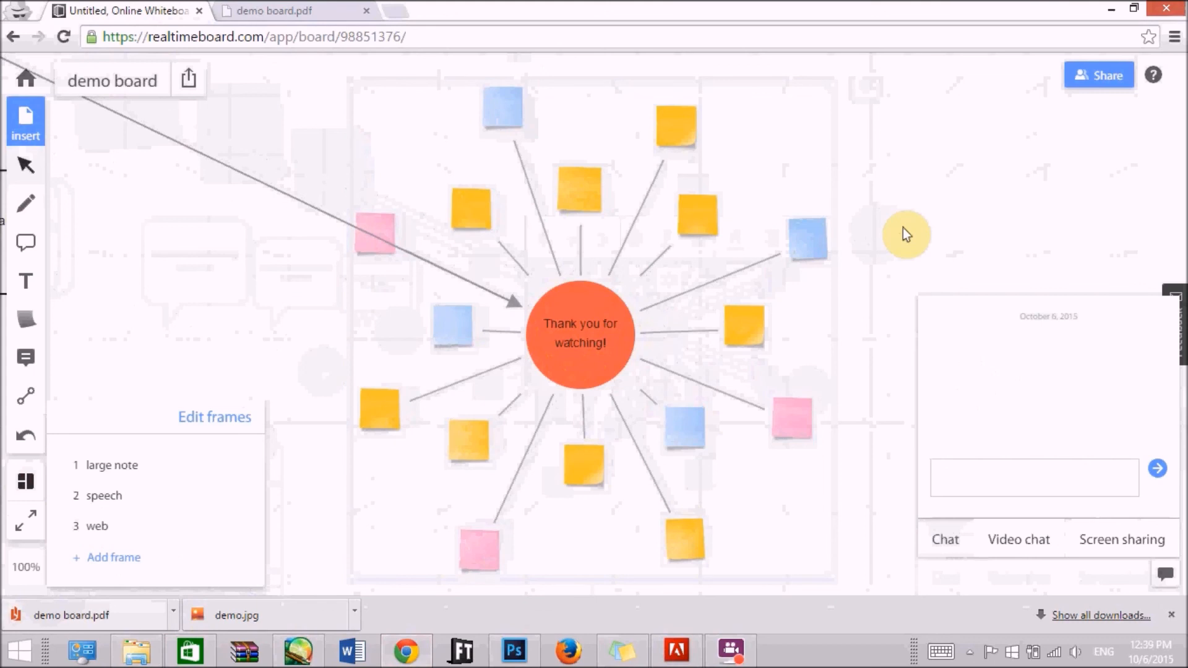